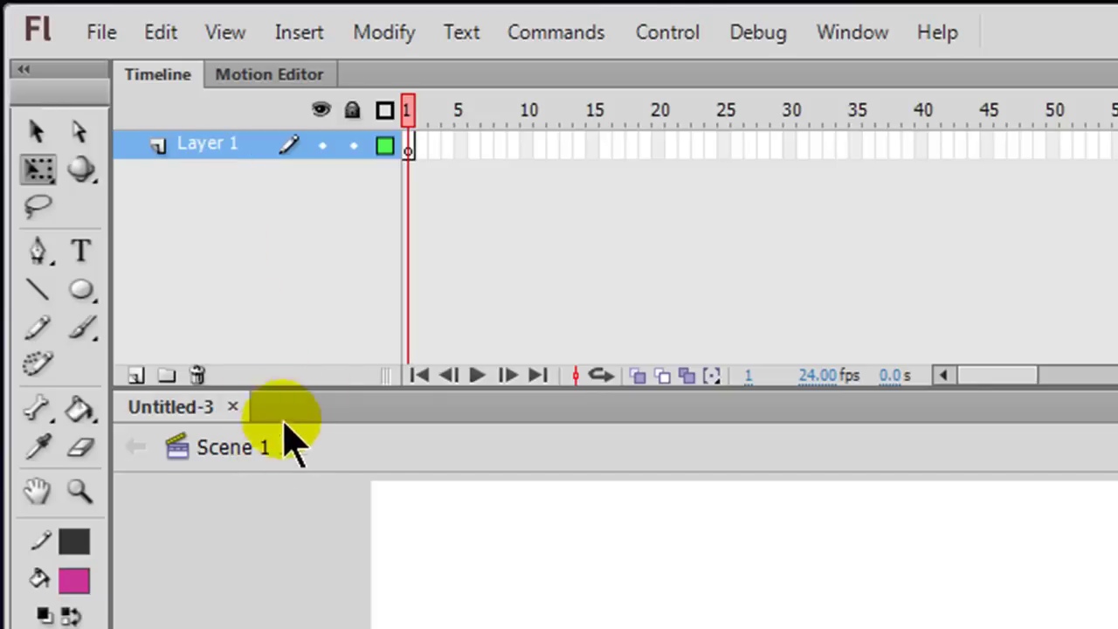
- Rename the timeline's Layer 1 to 'Morphing Star'
{"action": "double_click", "coordinate": [210, 145]}
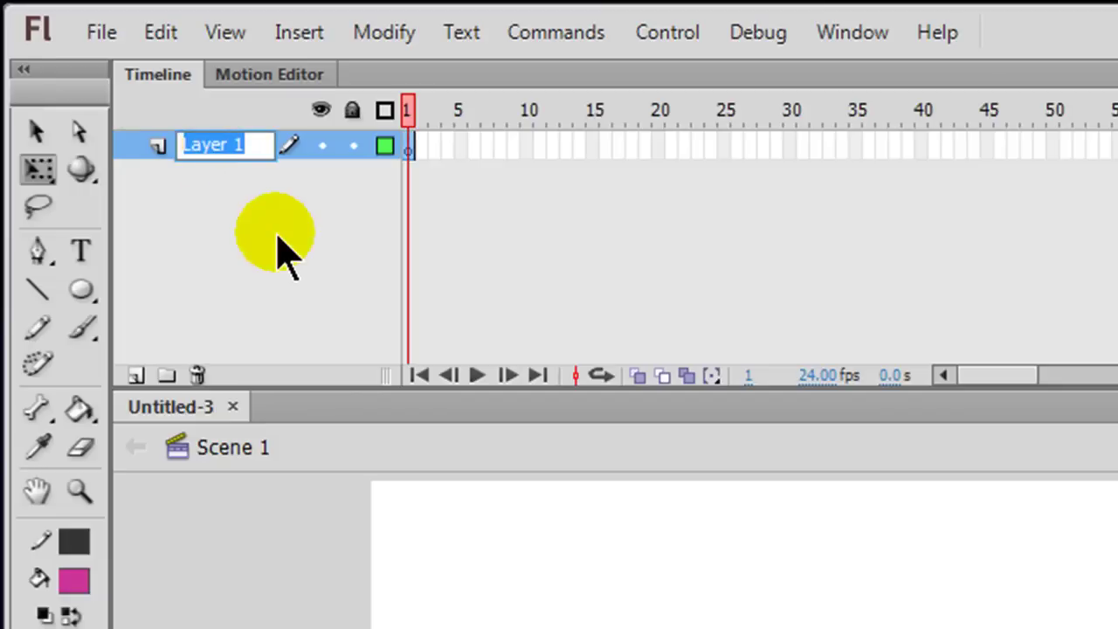
{"action": "type", "text": "Morp"}
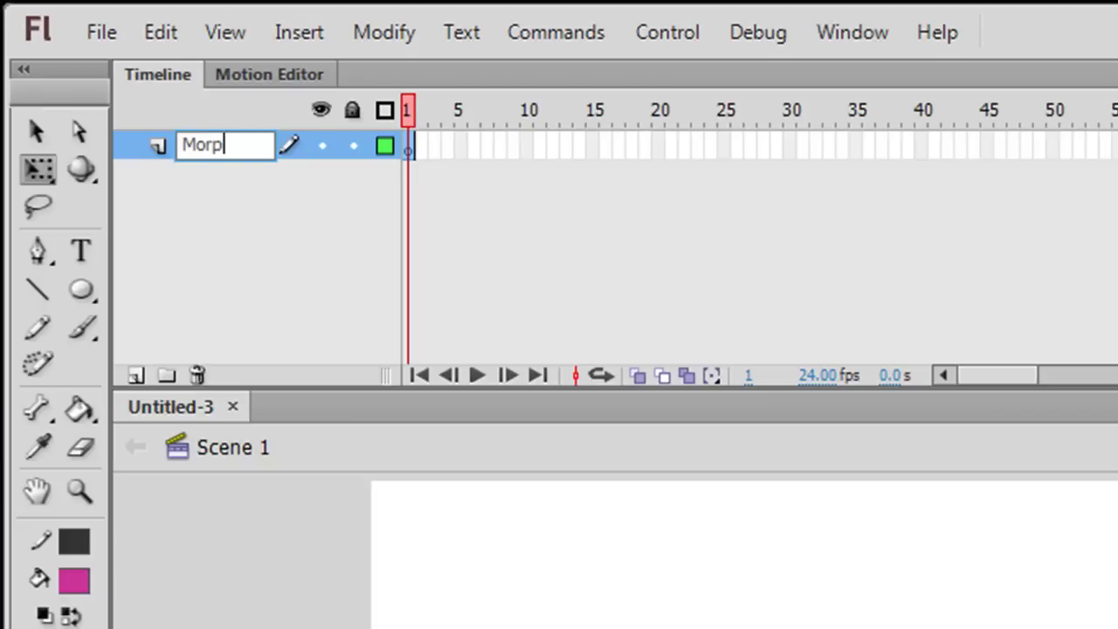
{"action": "type", "text": "hing Star"}
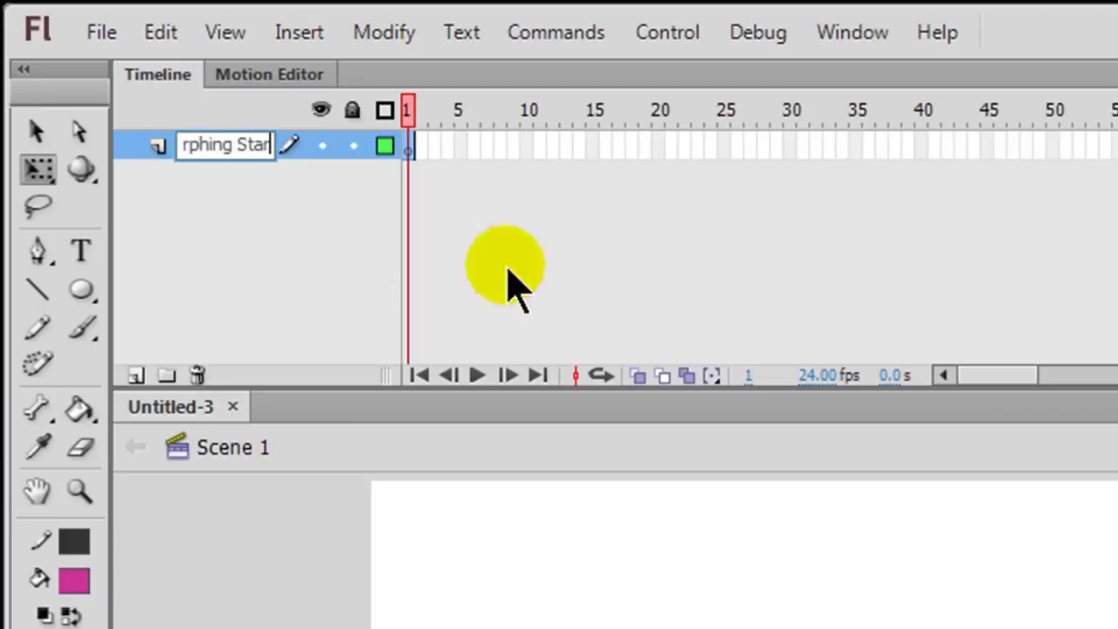
{"action": "key", "text": "Return"}
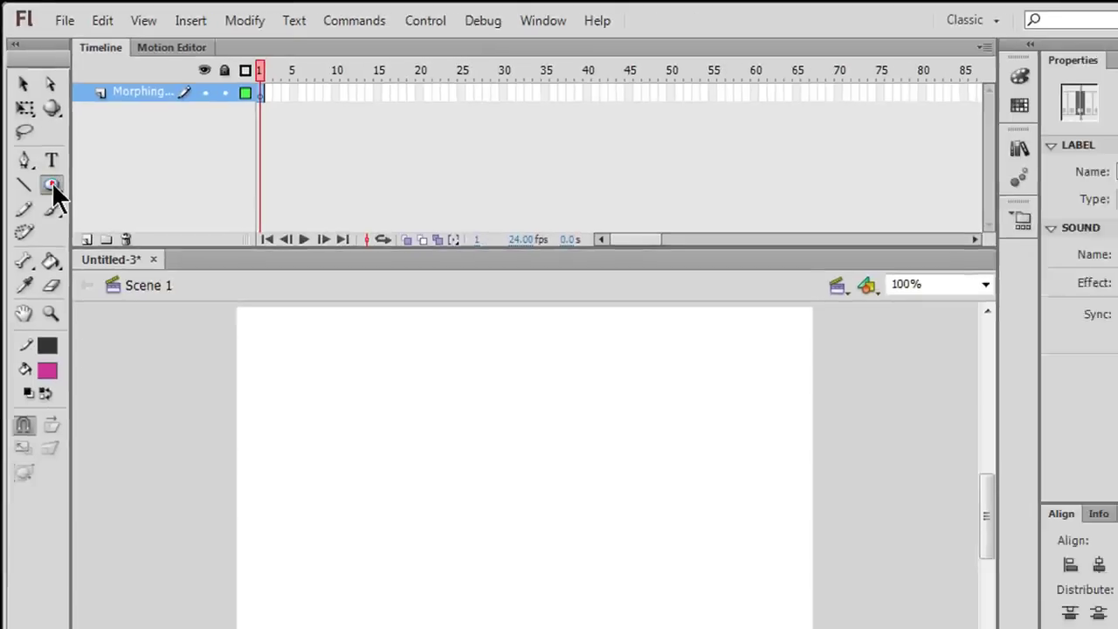
- Switch to the PolyStar tool and set its style to star with 5 sides and 0.50 point size
{"action": "left_click", "coordinate": [81, 284]}
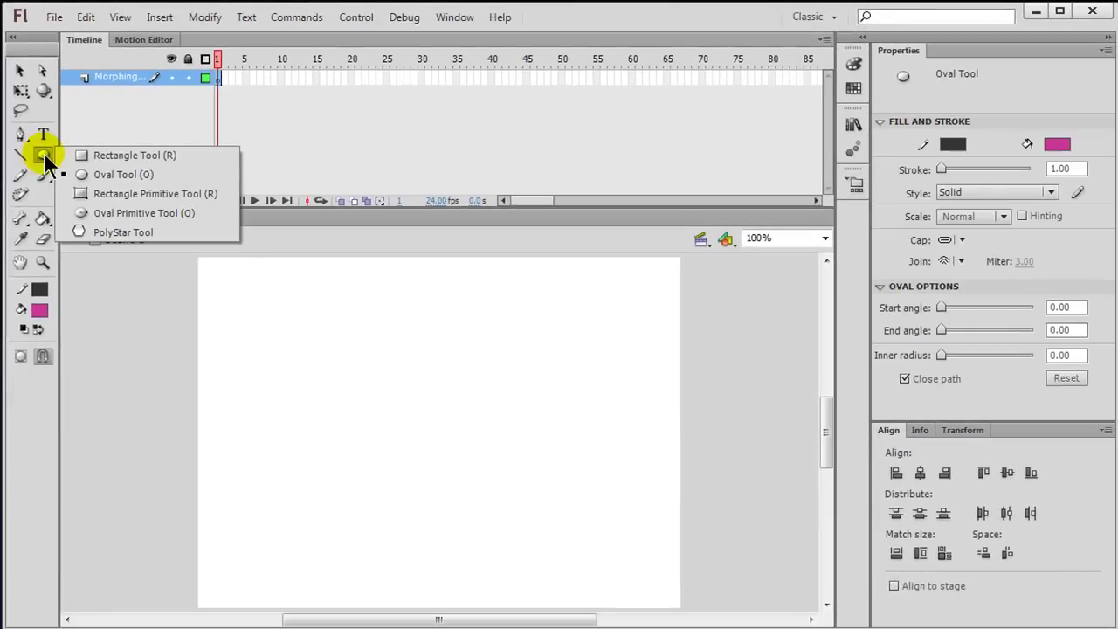
{"action": "left_click", "coordinate": [113, 231]}
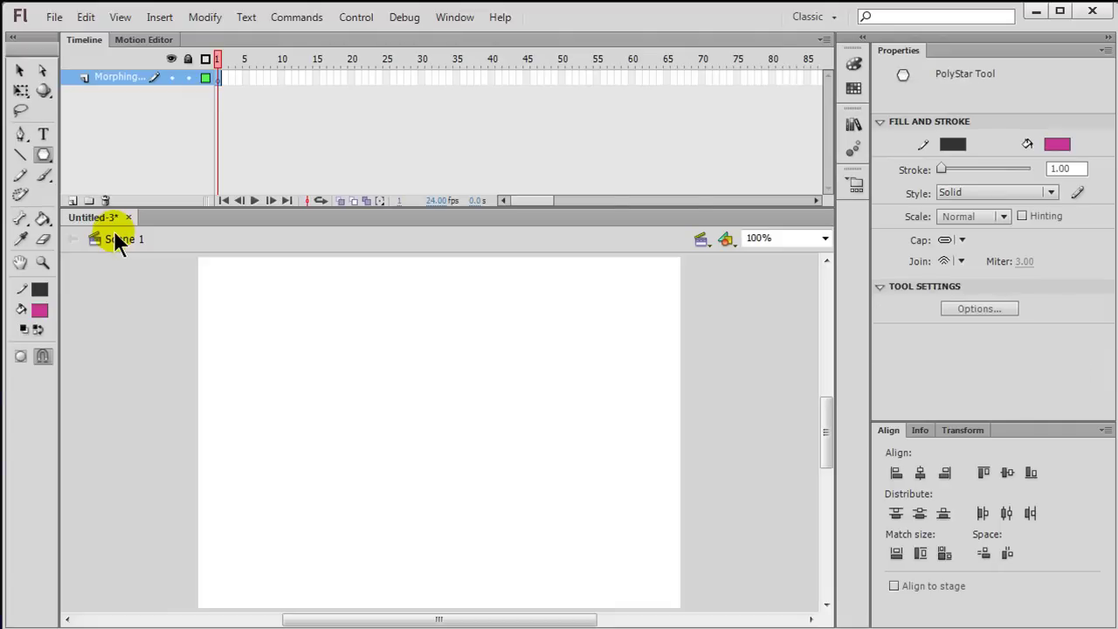
{"action": "left_click", "coordinate": [983, 310]}
{"action": "left_click", "coordinate": [593, 285]}
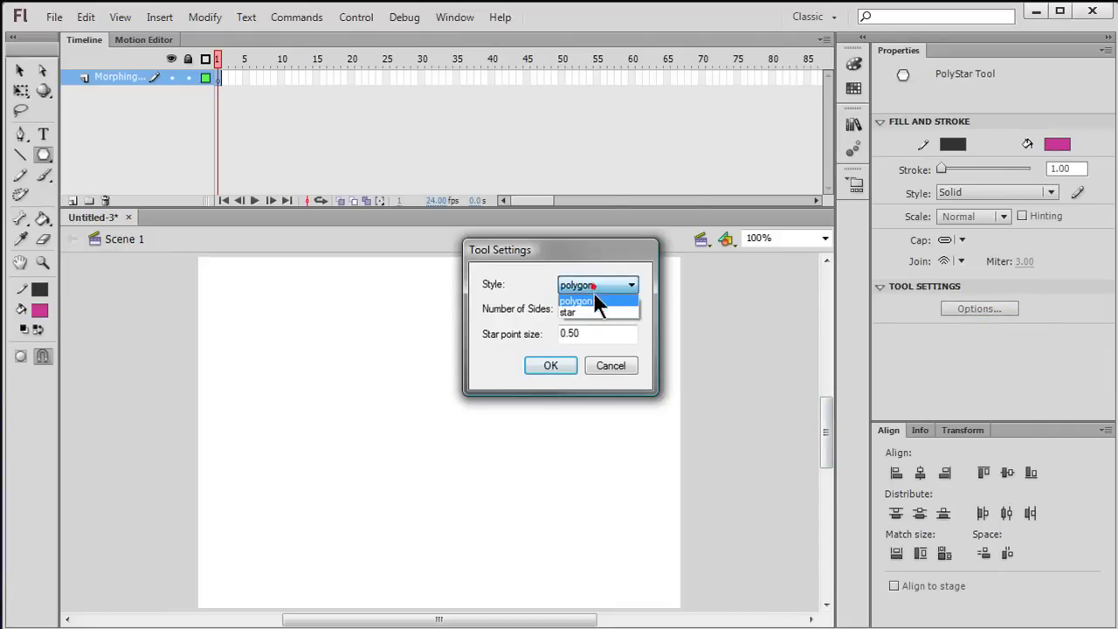
{"action": "left_click", "coordinate": [588, 308]}
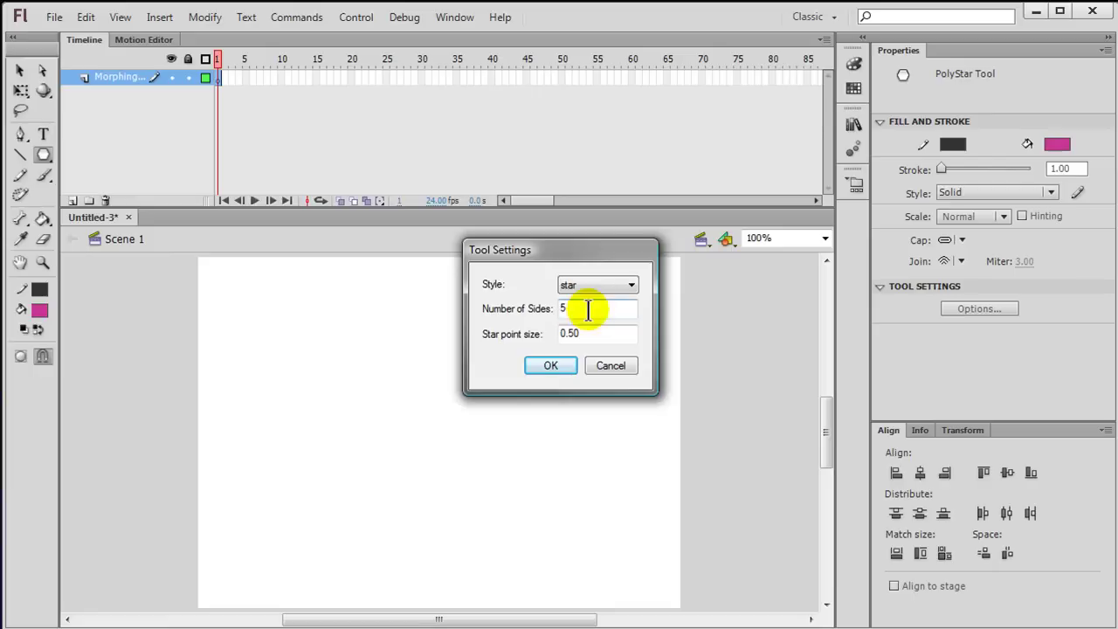
{"action": "left_click", "coordinate": [564, 365]}
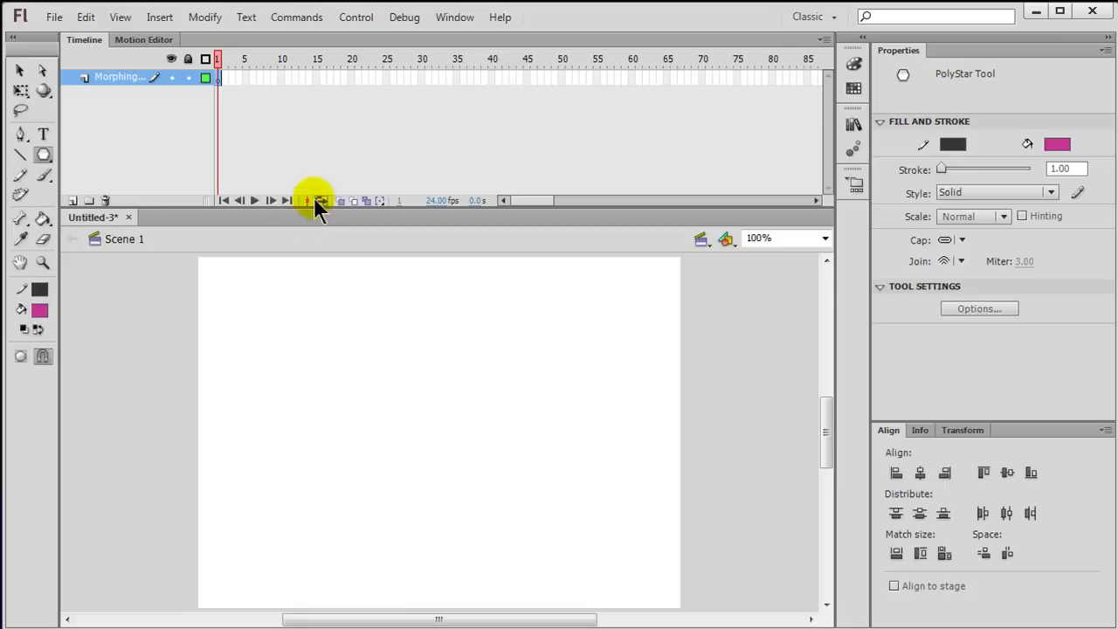
- Draw a magenta five-pointed star, then select it with its outline and move it toward the stage centre
{"action": "left_click_drag", "start_coordinate": [341, 360], "coordinate": [375, 445]}
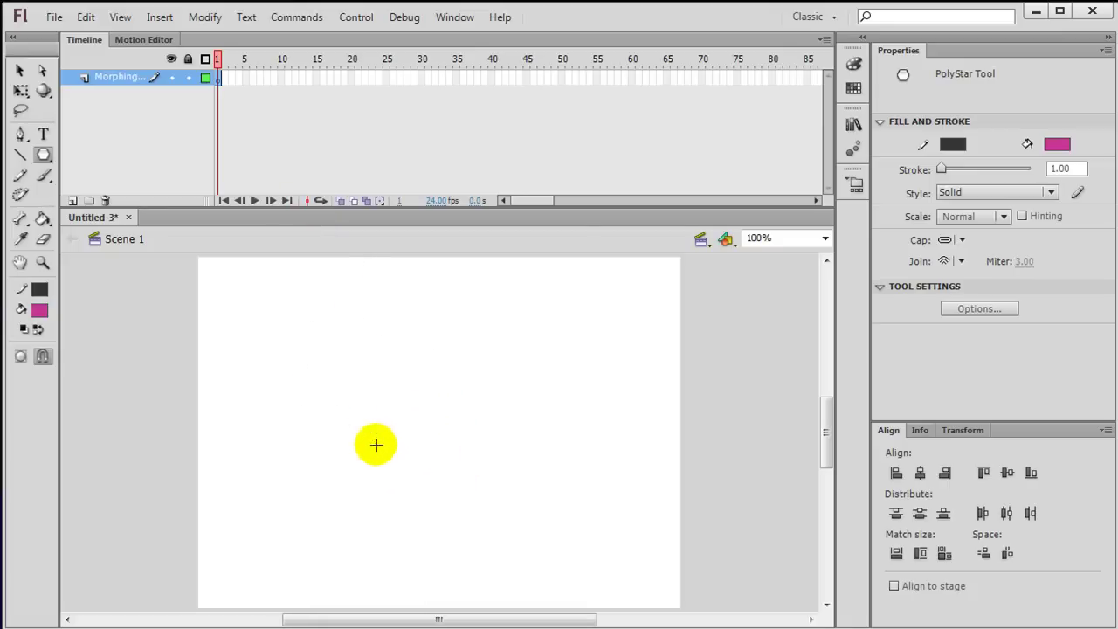
{"action": "left_click", "coordinate": [20, 72]}
{"action": "double_click", "coordinate": [342, 347]}
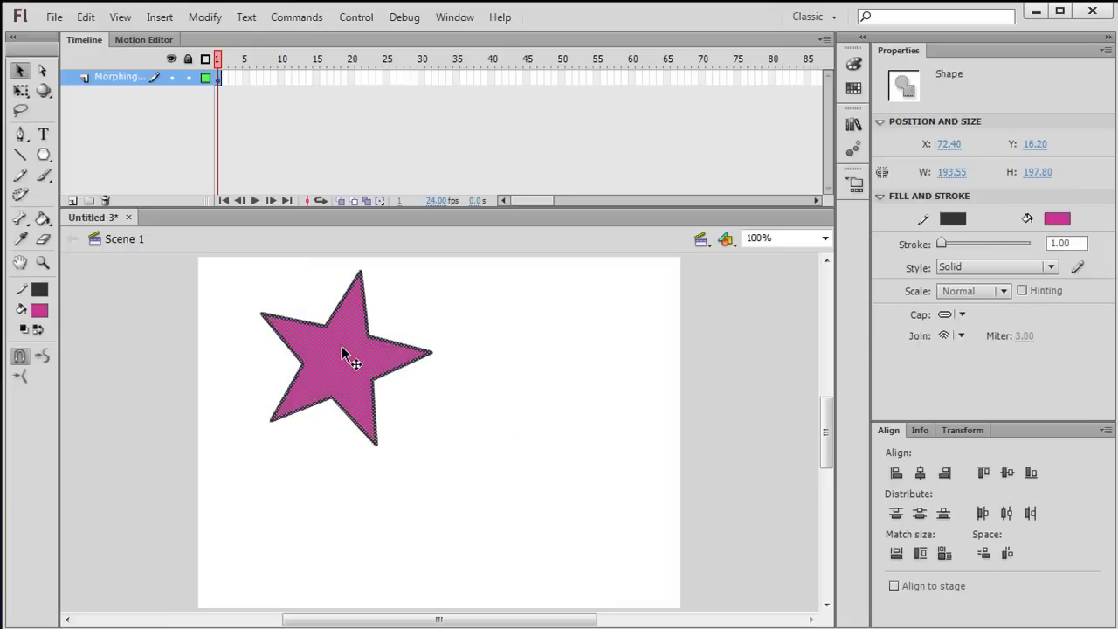
{"action": "left_click_drag", "start_coordinate": [345, 349], "coordinate": [448, 428]}
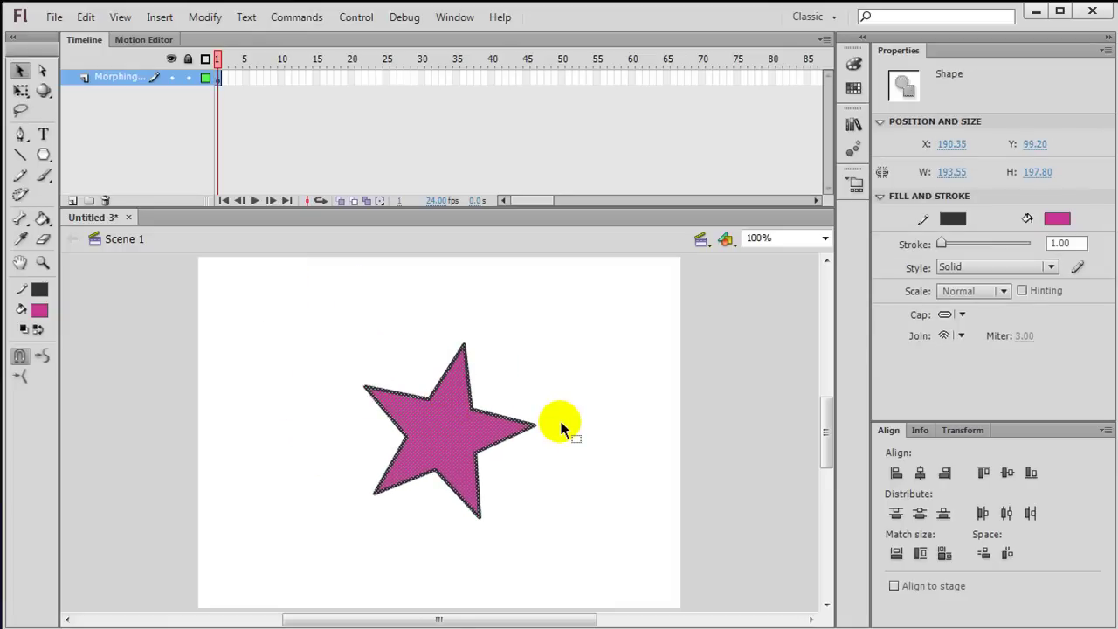
{"action": "left_click", "coordinate": [609, 369]}
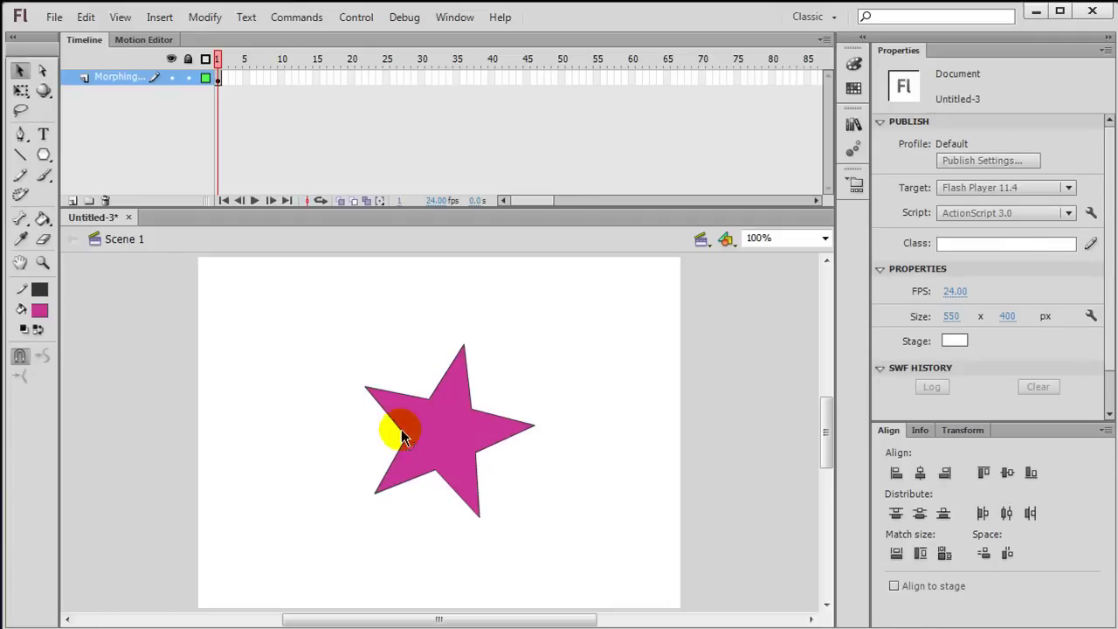
{"action": "double_click", "coordinate": [459, 439]}
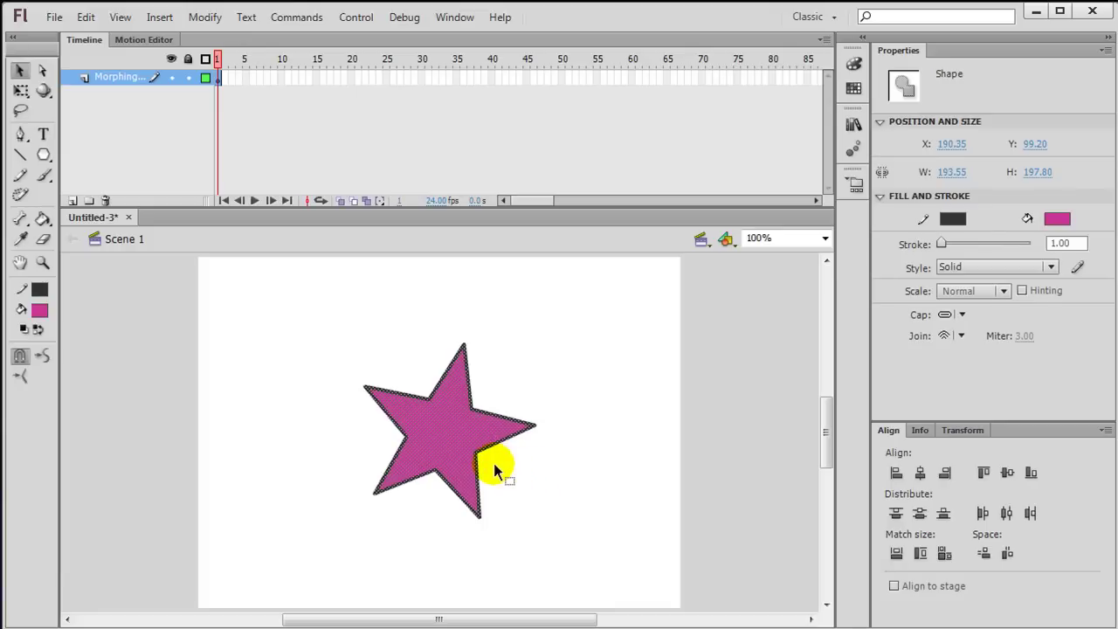
{"action": "left_click", "coordinate": [490, 457]}
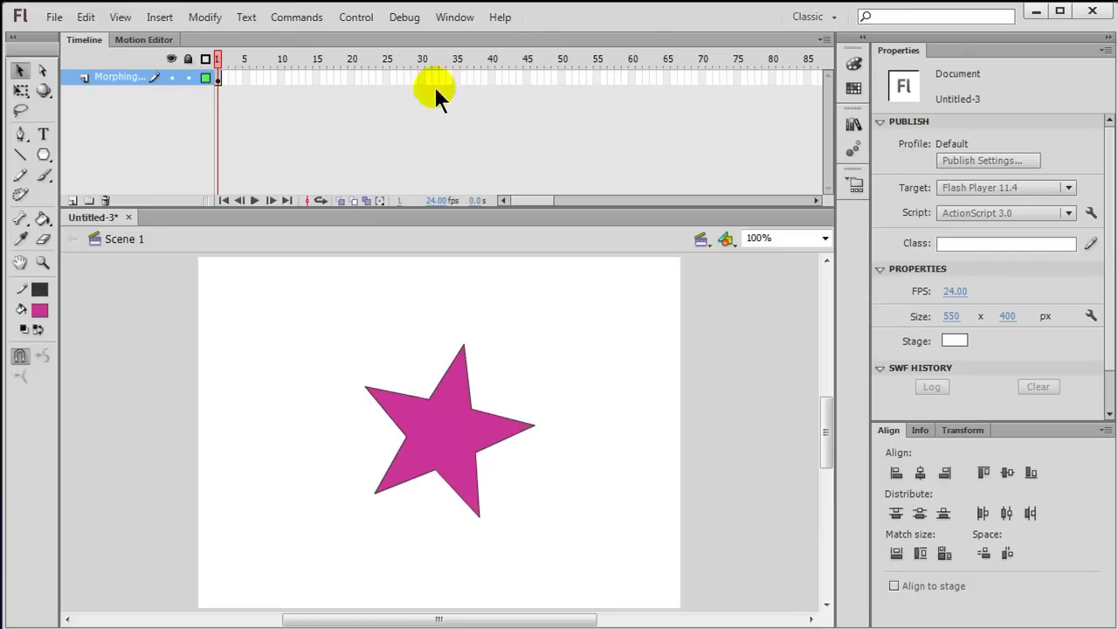
- Insert a keyframe at frame 48 on the Morphing Star layer and check it against frame 1
{"action": "left_click", "coordinate": [548, 79]}
{"action": "key", "text": "F6"}
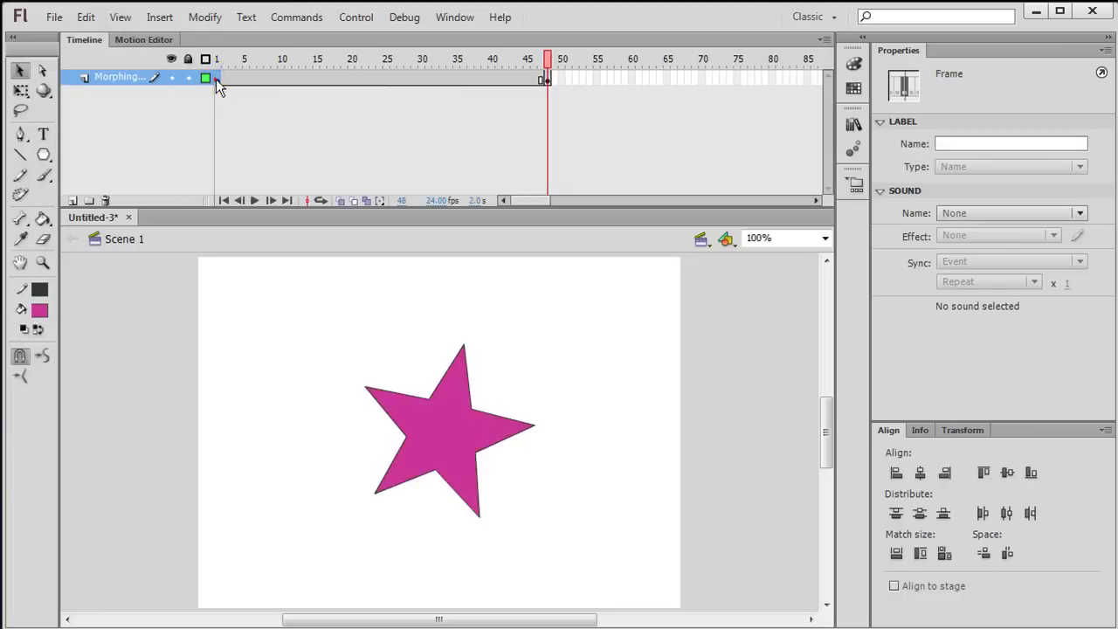
{"action": "left_click", "coordinate": [218, 79]}
{"action": "left_click", "coordinate": [547, 79]}
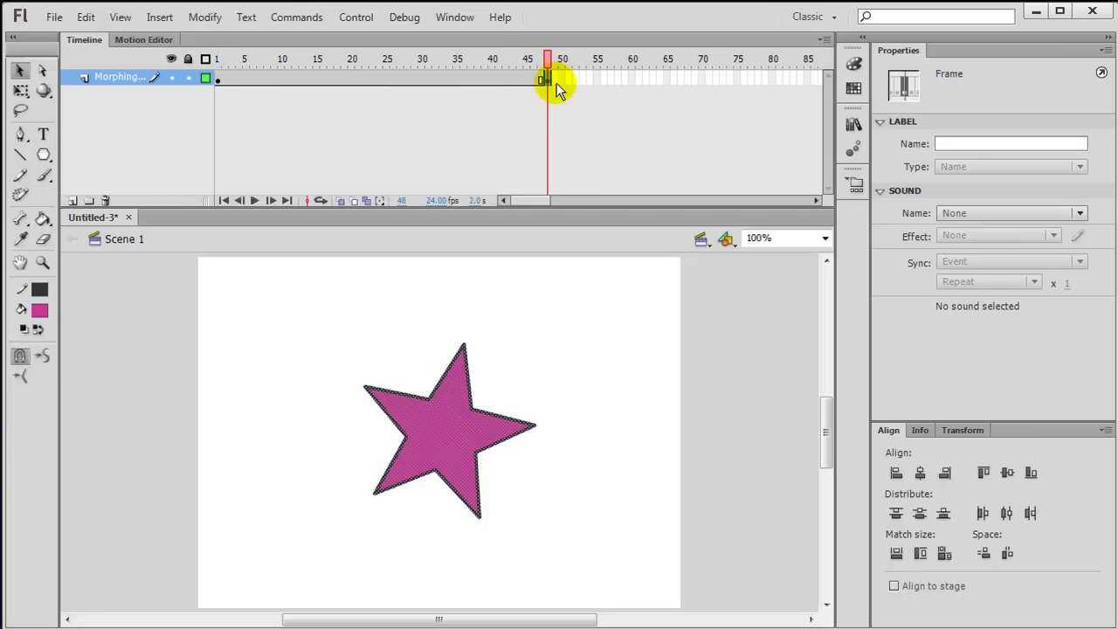
{"action": "left_click_drag", "start_coordinate": [546, 77], "coordinate": [548, 83]}
- Delete the star from frame 48, then bring it back
{"action": "left_click", "coordinate": [524, 404]}
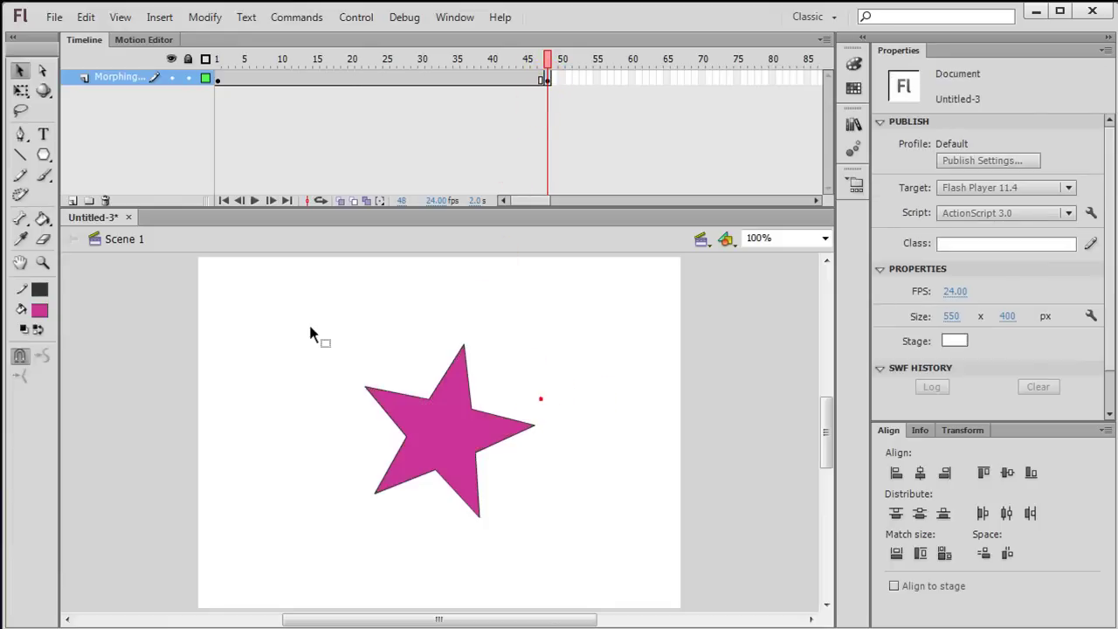
{"action": "left_click_drag", "start_coordinate": [310, 327], "coordinate": [615, 552]}
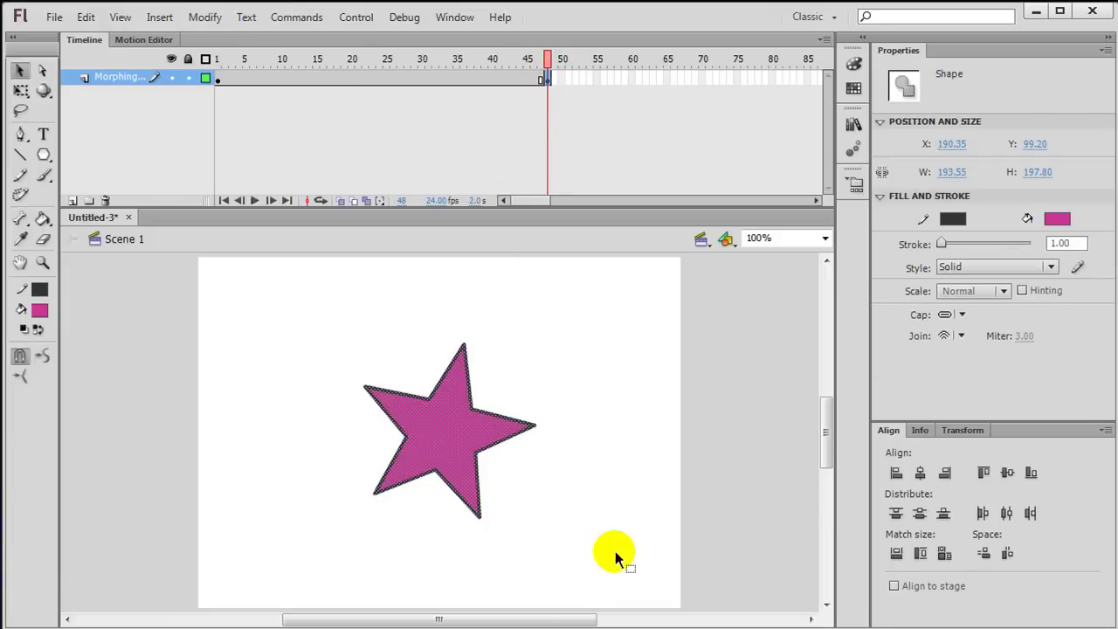
{"action": "key", "text": "Delete"}
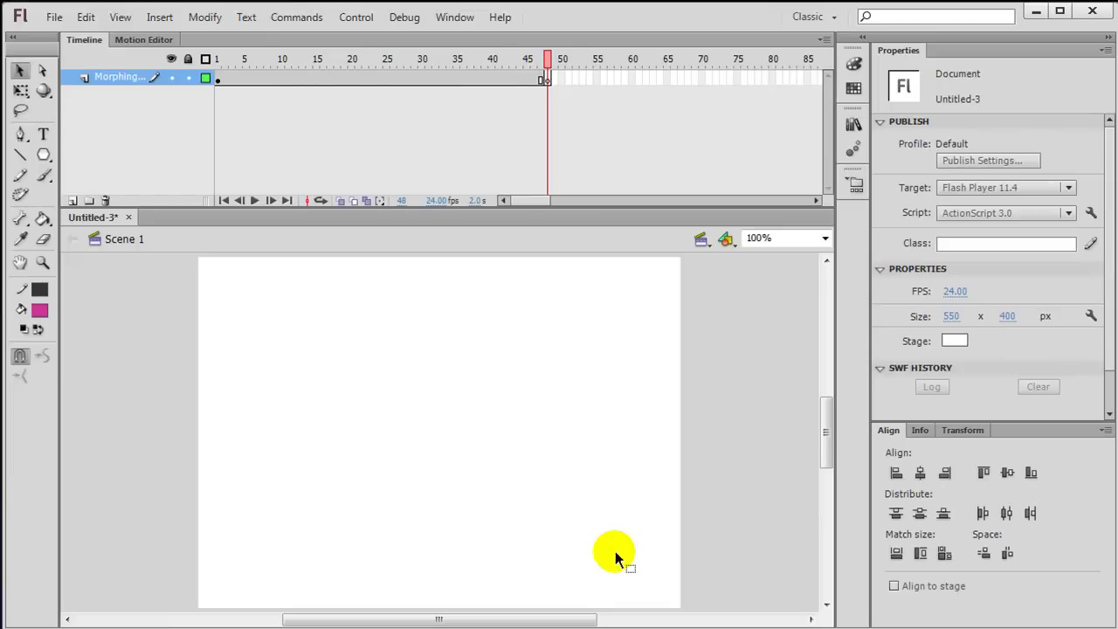
{"action": "left_click", "coordinate": [548, 79]}
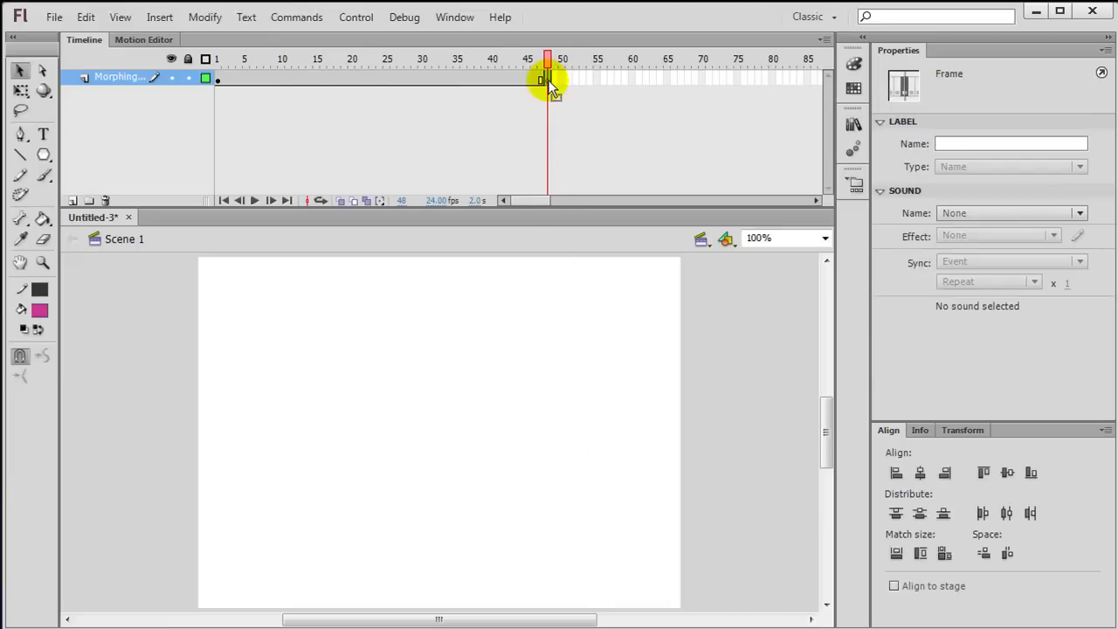
{"action": "left_click", "coordinate": [561, 207]}
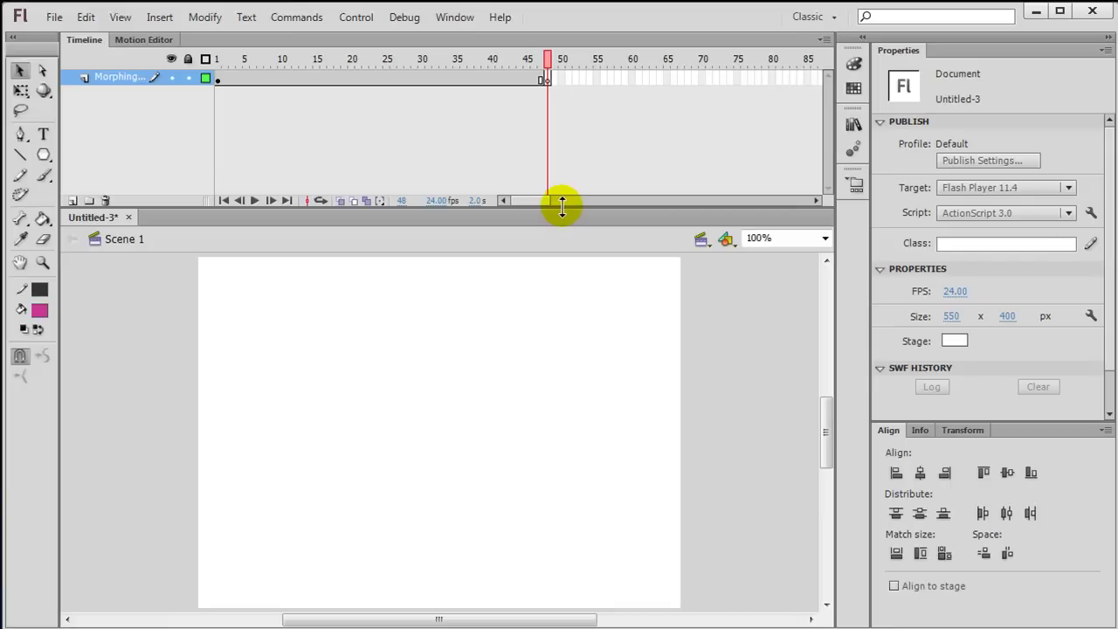
{"action": "key", "text": "ctrl+shift+v"}
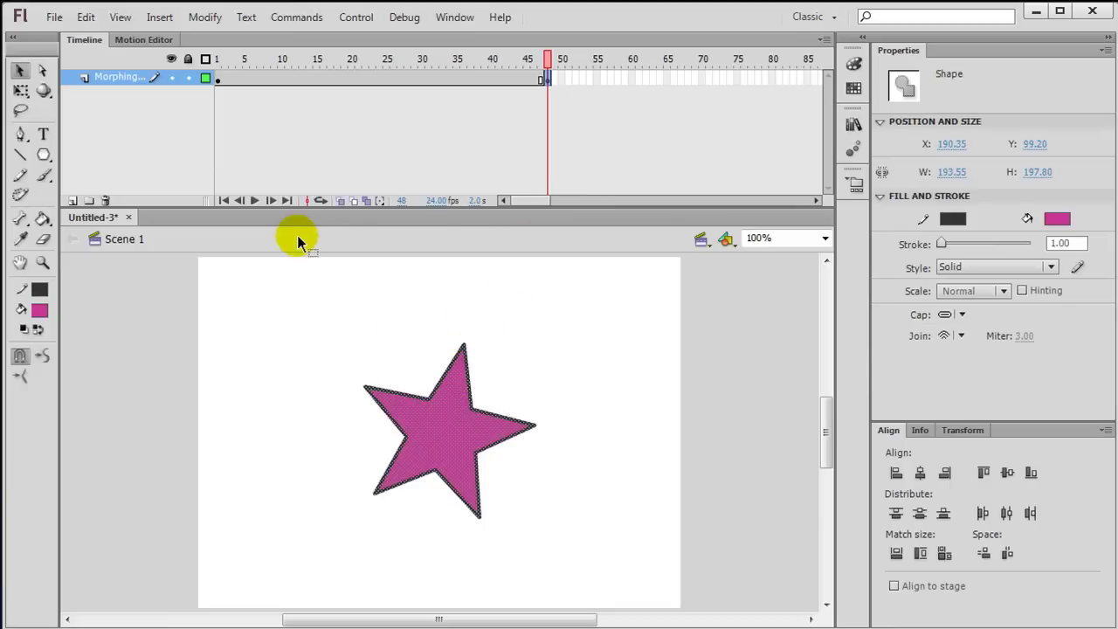
- Fill the frame-48 star with green #33FF33 and compare it with the pink star on frame 1
{"action": "left_click", "coordinate": [43, 219]}
{"action": "left_click", "coordinate": [36, 309]}
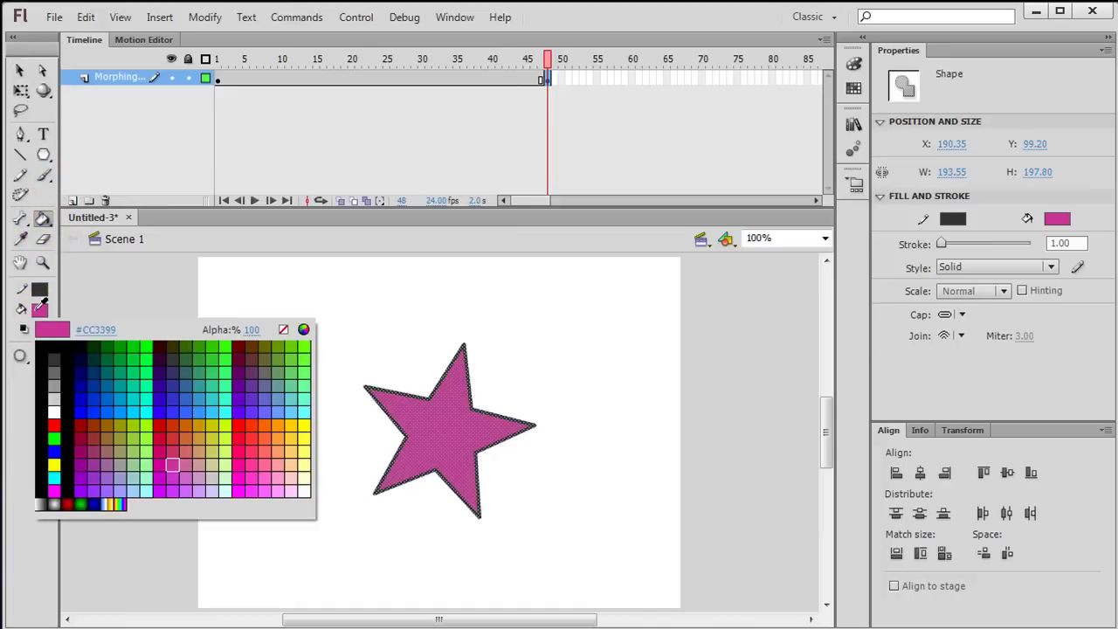
{"action": "left_click", "coordinate": [231, 350]}
{"action": "left_click", "coordinate": [217, 77]}
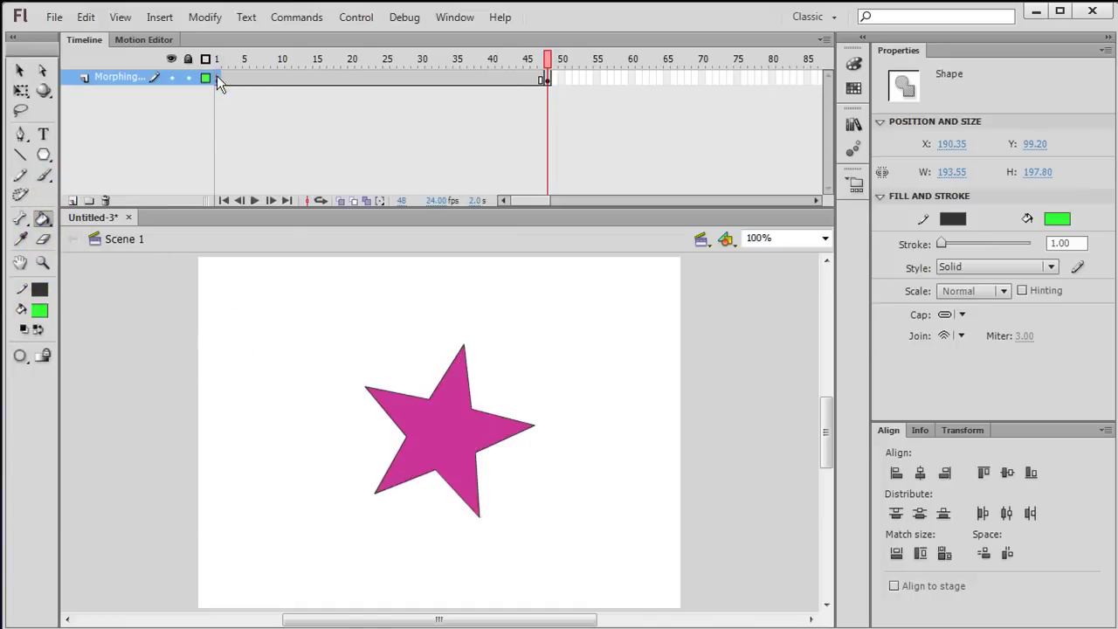
{"action": "left_click", "coordinate": [548, 79]}
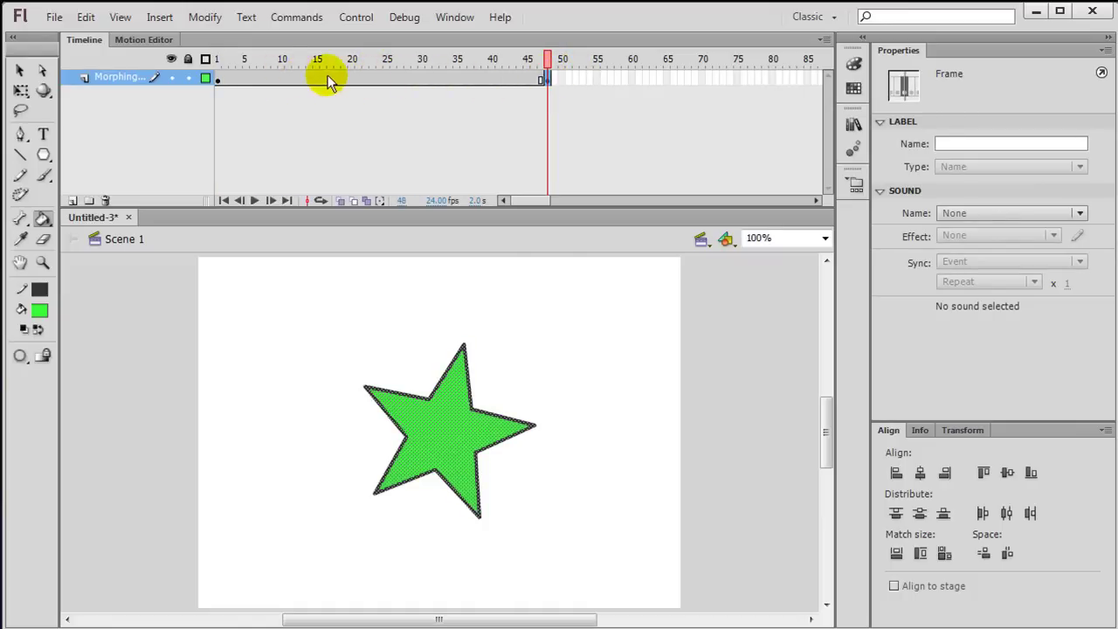
- Create a shape tween across frames 1–48 and scrub the playhead to preview the pink-to-green morph
{"action": "right_click", "coordinate": [374, 79]}
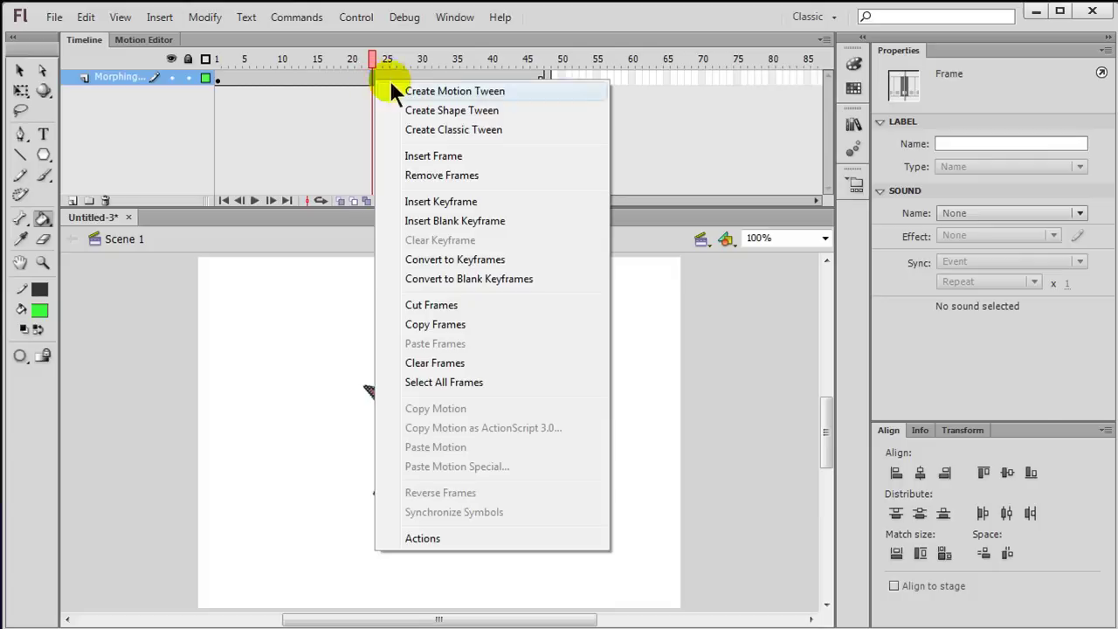
{"action": "left_click", "coordinate": [474, 111]}
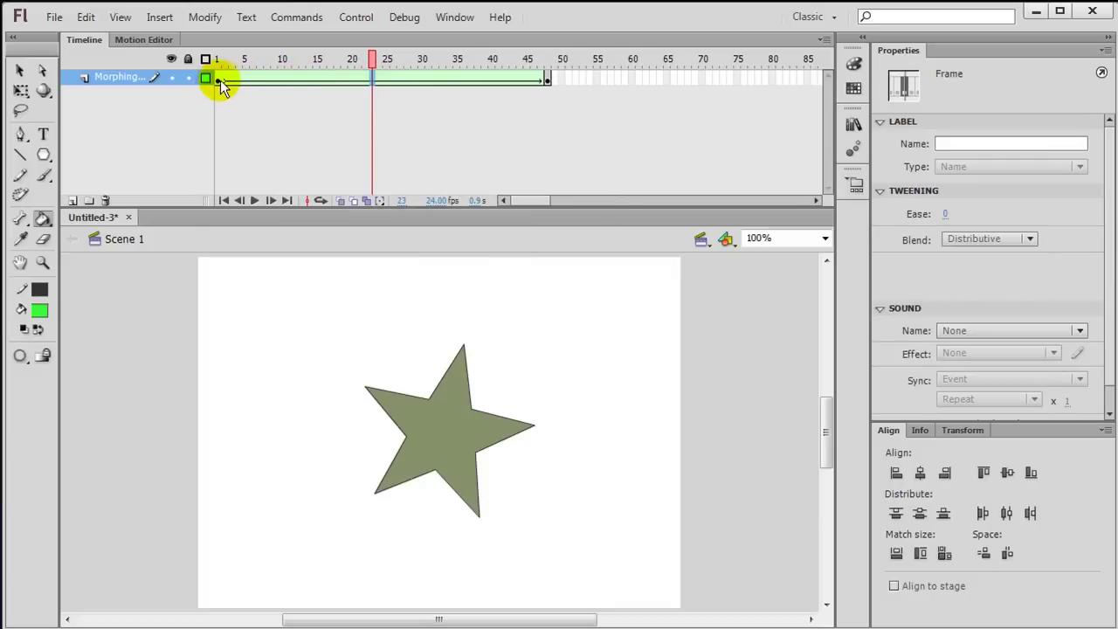
{"action": "left_click_drag", "start_coordinate": [220, 81], "coordinate": [488, 80]}
{"action": "left_click", "coordinate": [523, 81]}
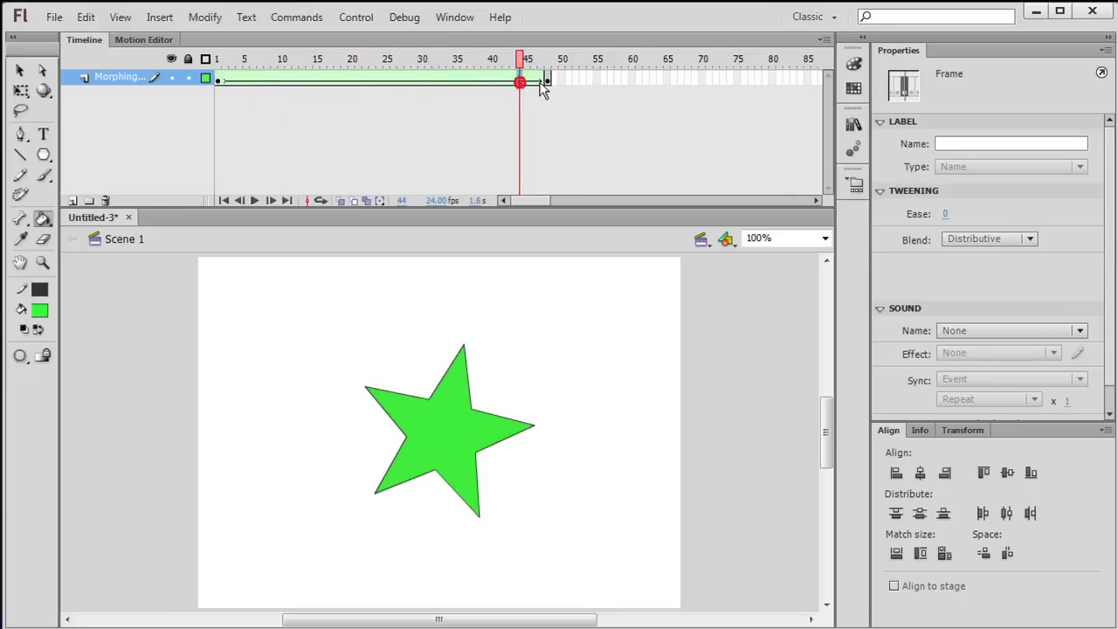
{"action": "left_click", "coordinate": [547, 80]}
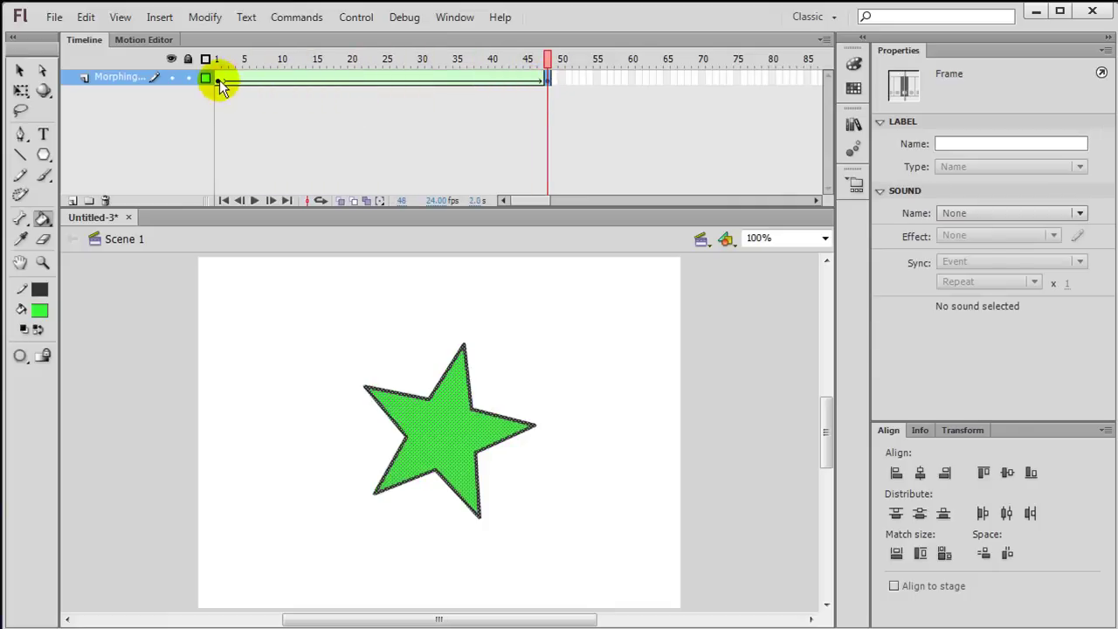
{"action": "left_click", "coordinate": [219, 79]}
{"action": "left_click", "coordinate": [545, 79]}
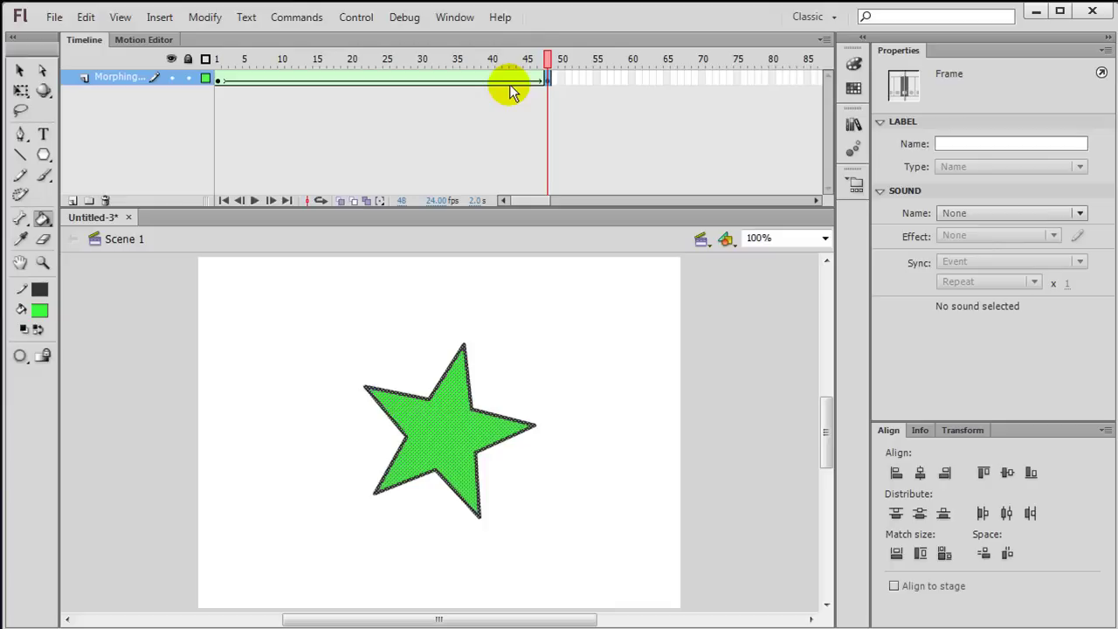
{"action": "key", "text": "Return"}
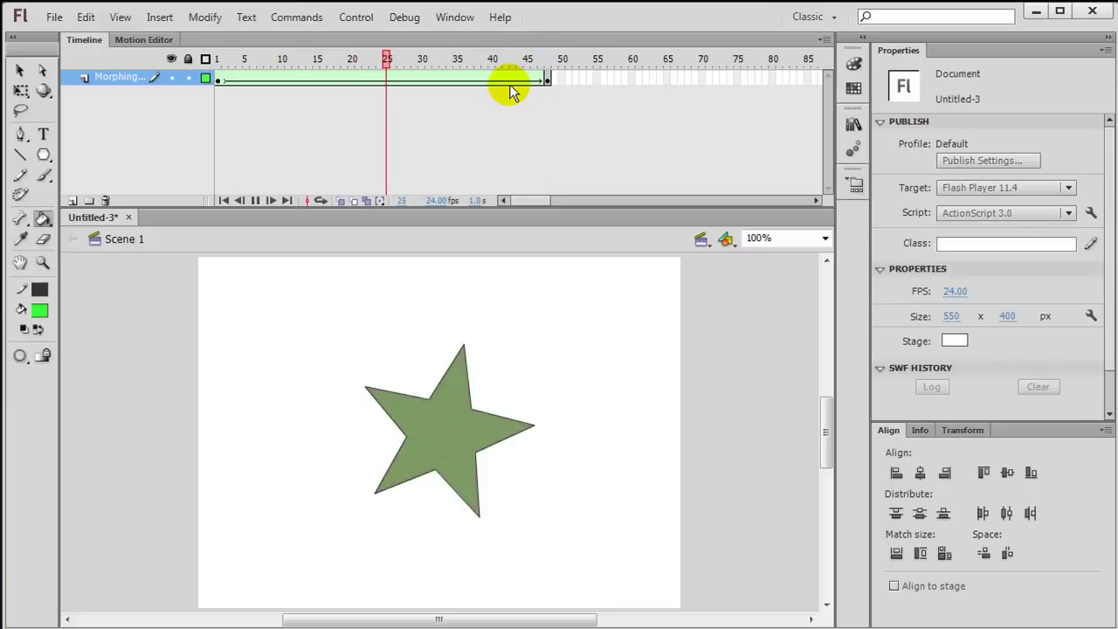
{"action": "key", "text": "Return"}
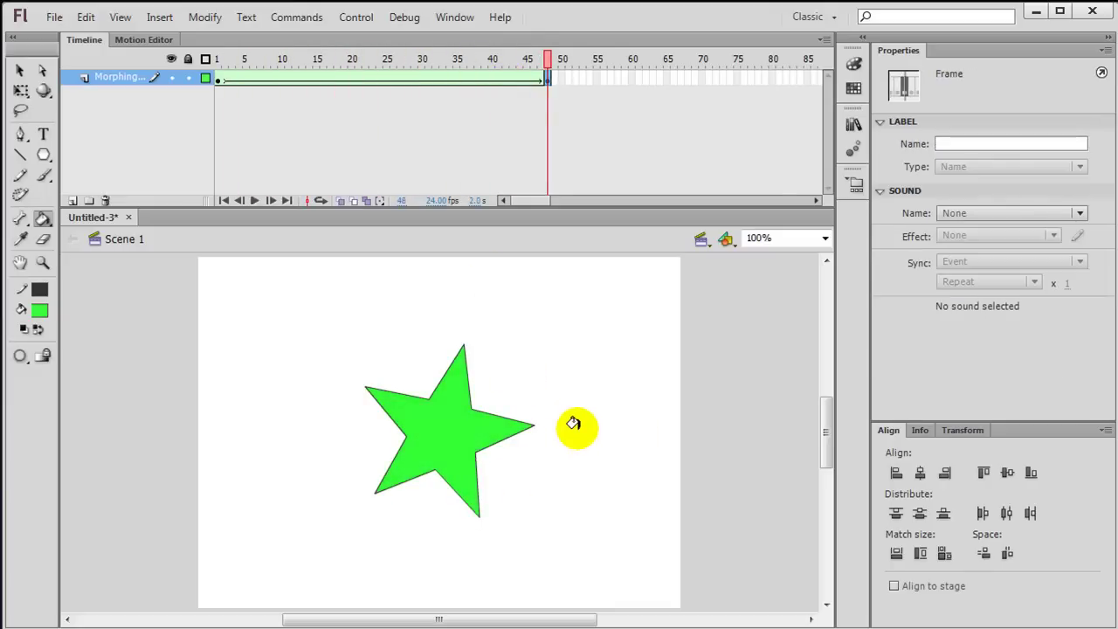
{"action": "left_click", "coordinate": [551, 79]}
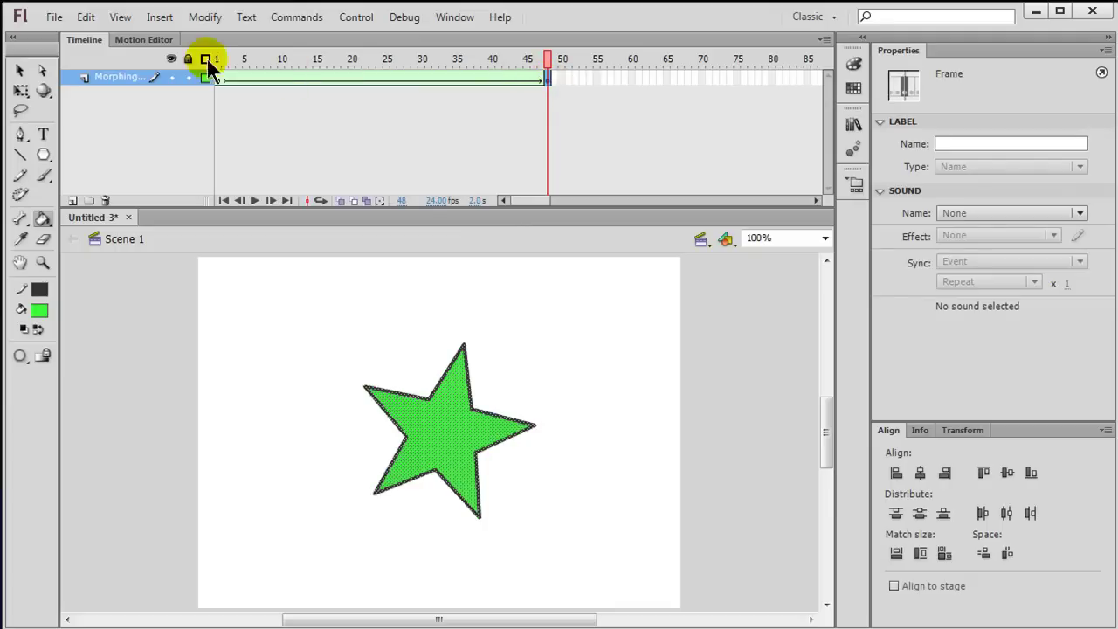
{"action": "left_click", "coordinate": [21, 70]}
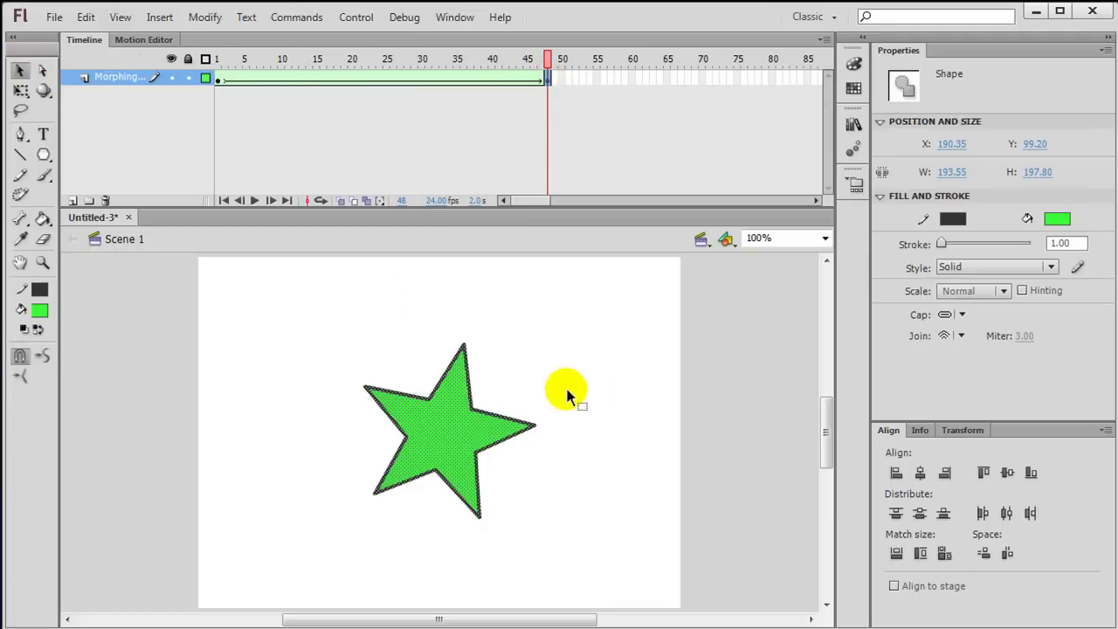
- Bow the green star's five edges outward on frame 48 into a rounded flower shape
{"action": "left_click", "coordinate": [584, 374]}
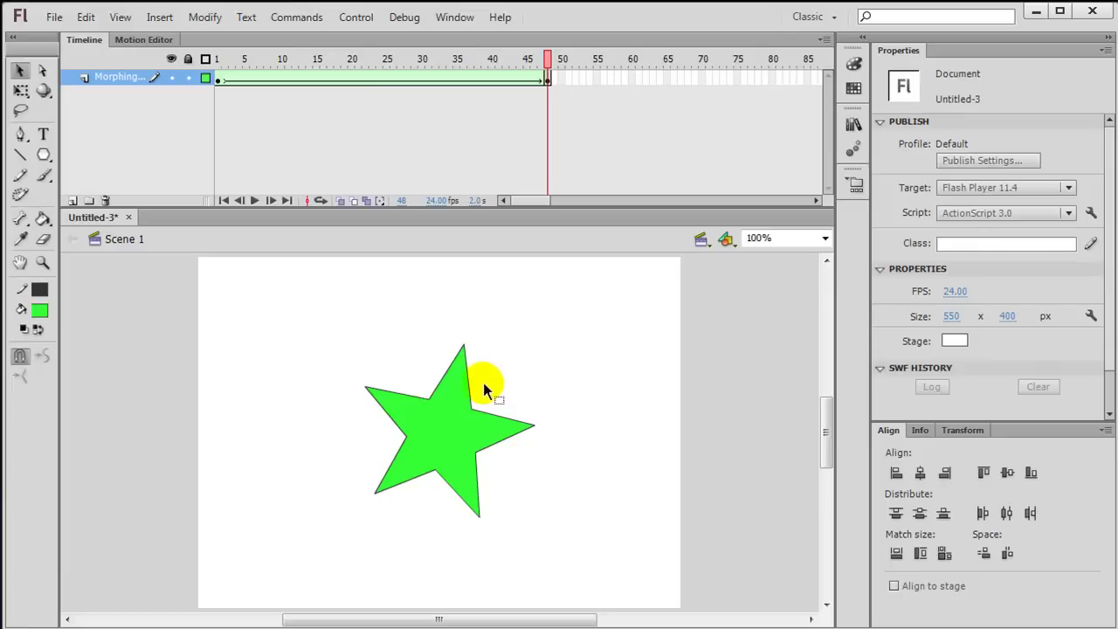
{"action": "left_click_drag", "start_coordinate": [470, 382], "coordinate": [441, 369]}
{"action": "left_click_drag", "start_coordinate": [485, 410], "coordinate": [505, 414]}
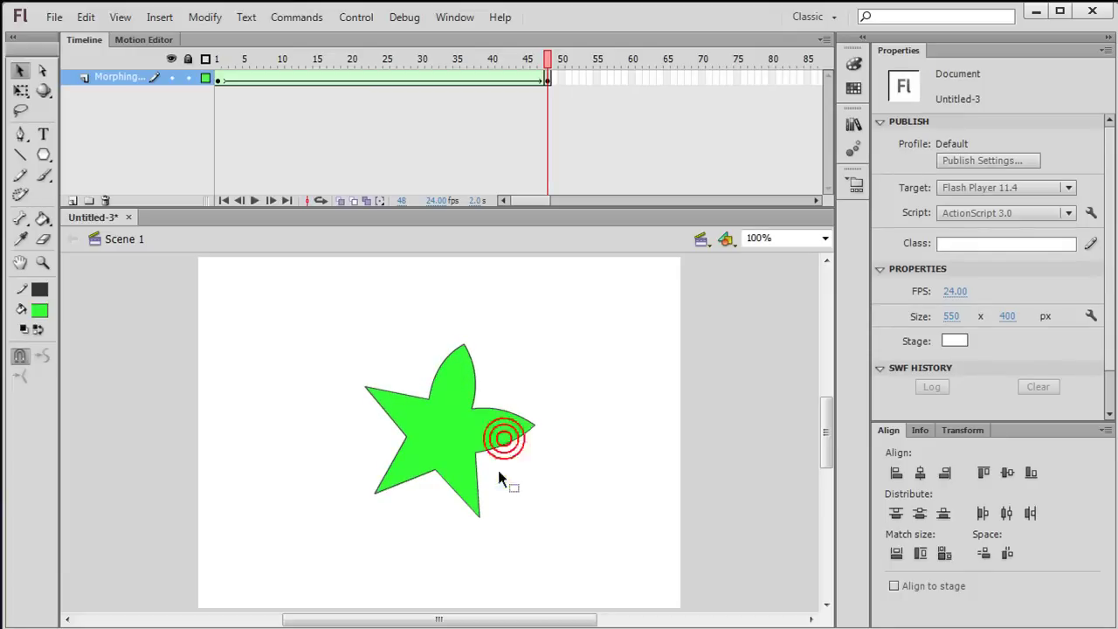
{"action": "left_click_drag", "start_coordinate": [482, 487], "coordinate": [387, 462]}
{"action": "left_click_drag", "start_coordinate": [379, 404], "coordinate": [385, 425]}
{"action": "left_click_drag", "start_coordinate": [394, 386], "coordinate": [397, 377]}
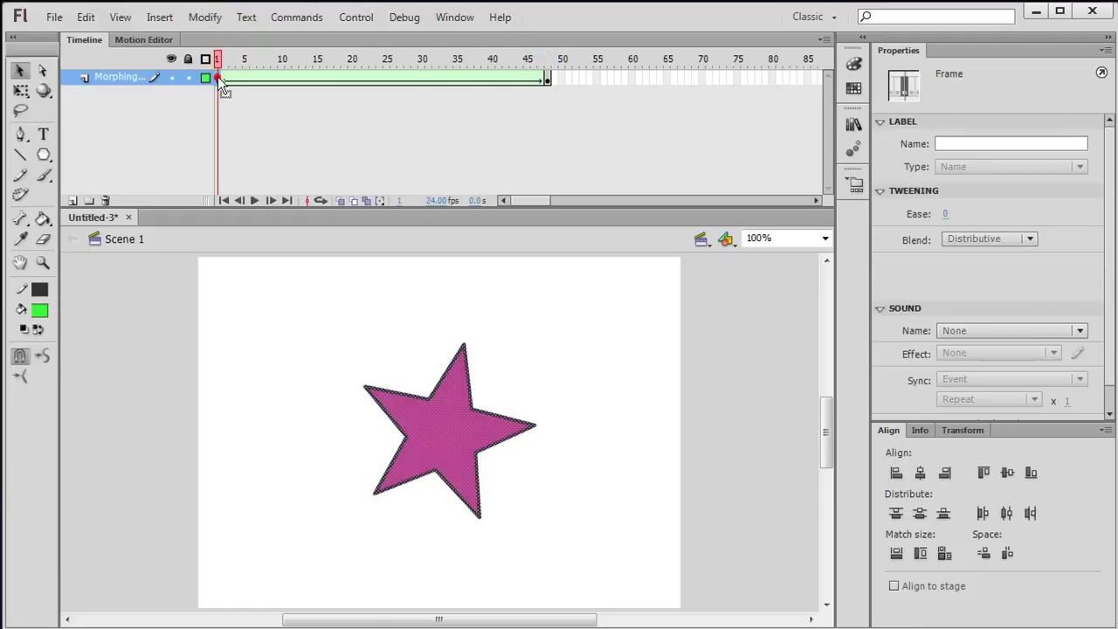
{"action": "left_click", "coordinate": [547, 80]}
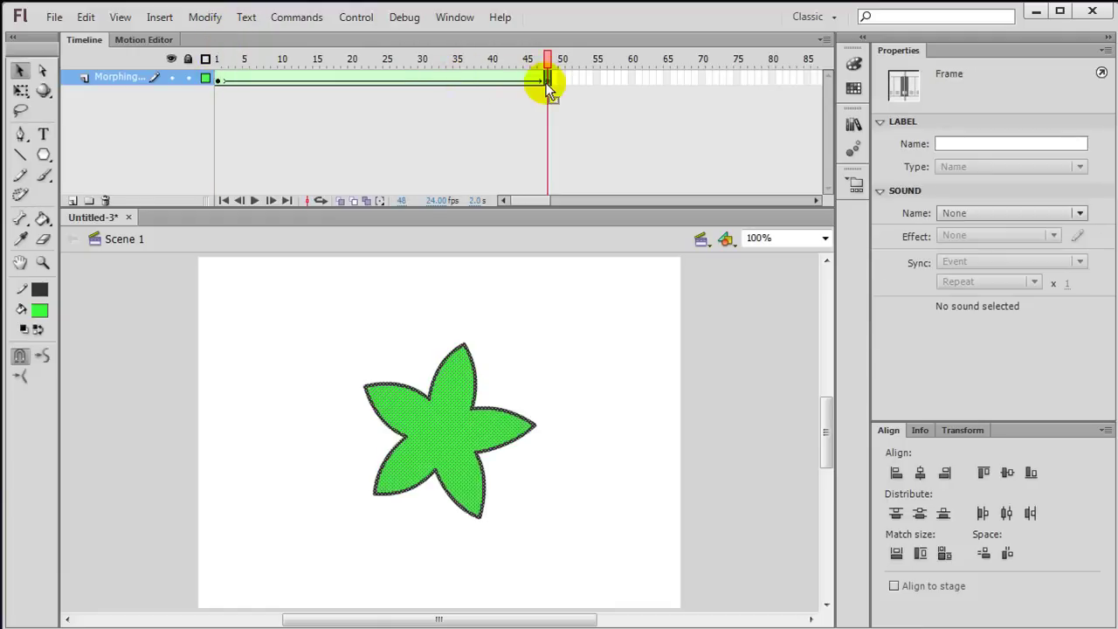
{"action": "key", "text": "Return"}
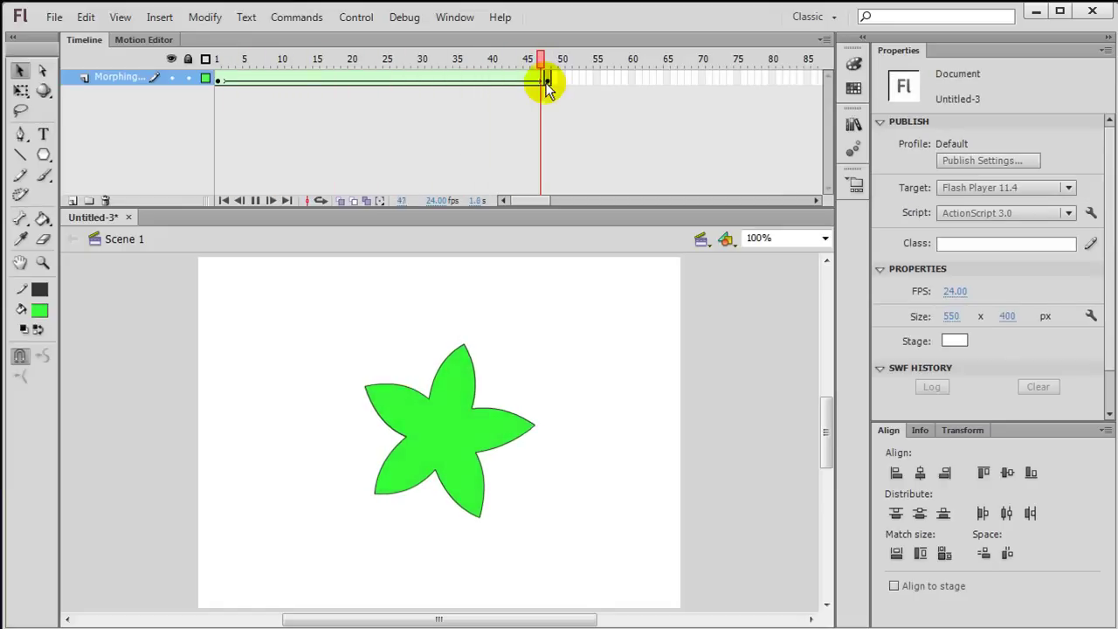
{"action": "left_click", "coordinate": [546, 80]}
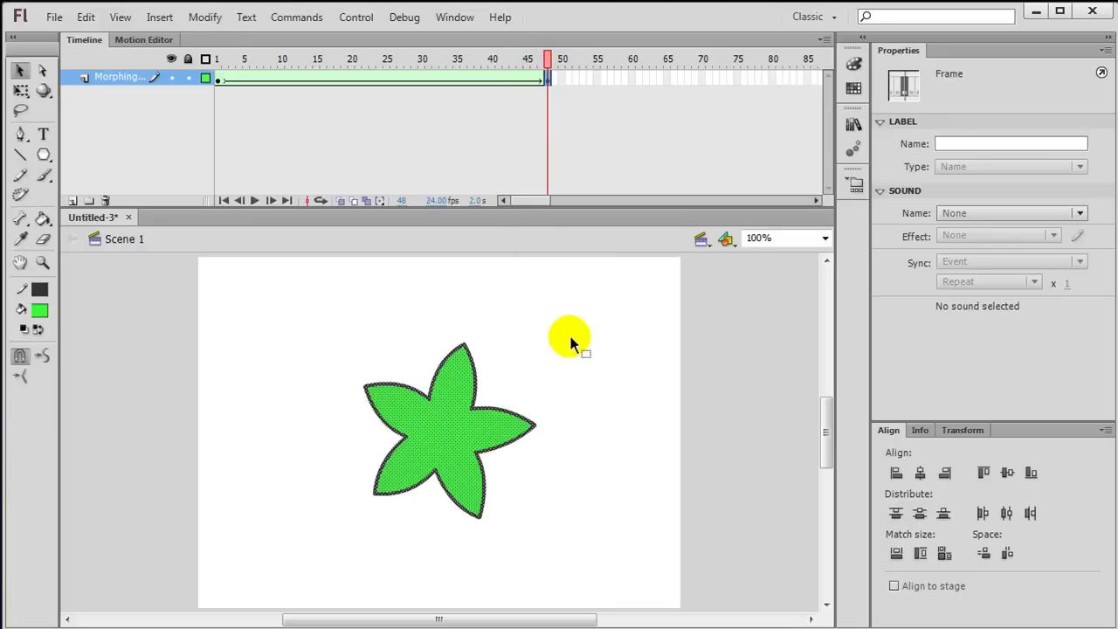
- Delete the flower on frame 48 and draw a wide green rectangle across the stage centre instead
{"action": "key", "text": "Delete"}
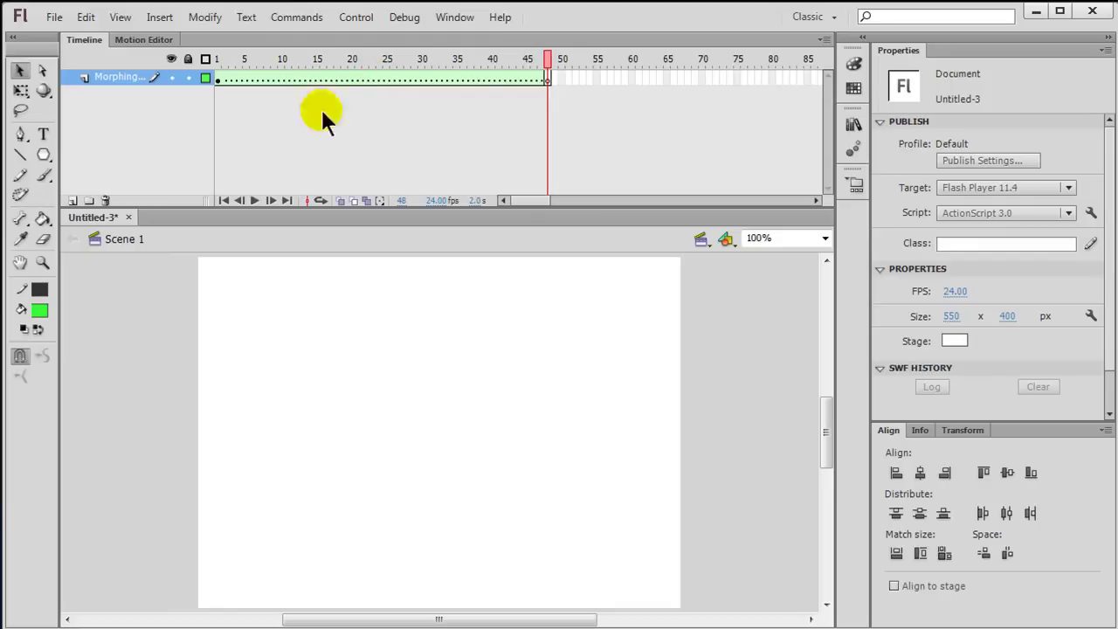
{"action": "left_click_drag", "start_coordinate": [49, 157], "coordinate": [112, 160]}
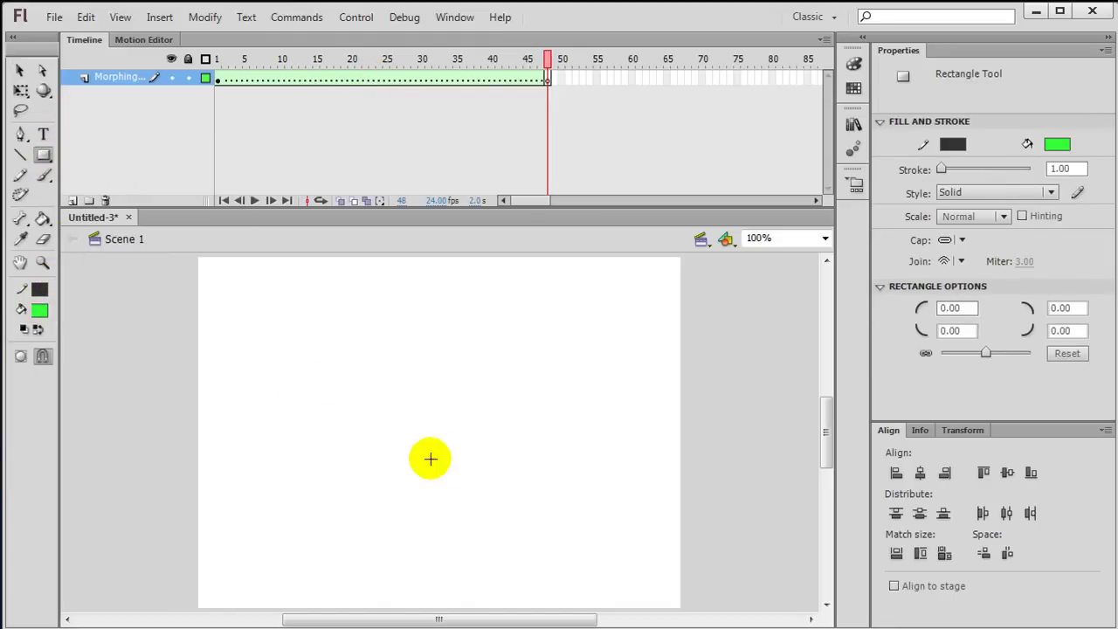
{"action": "left_click_drag", "start_coordinate": [277, 363], "coordinate": [611, 459]}
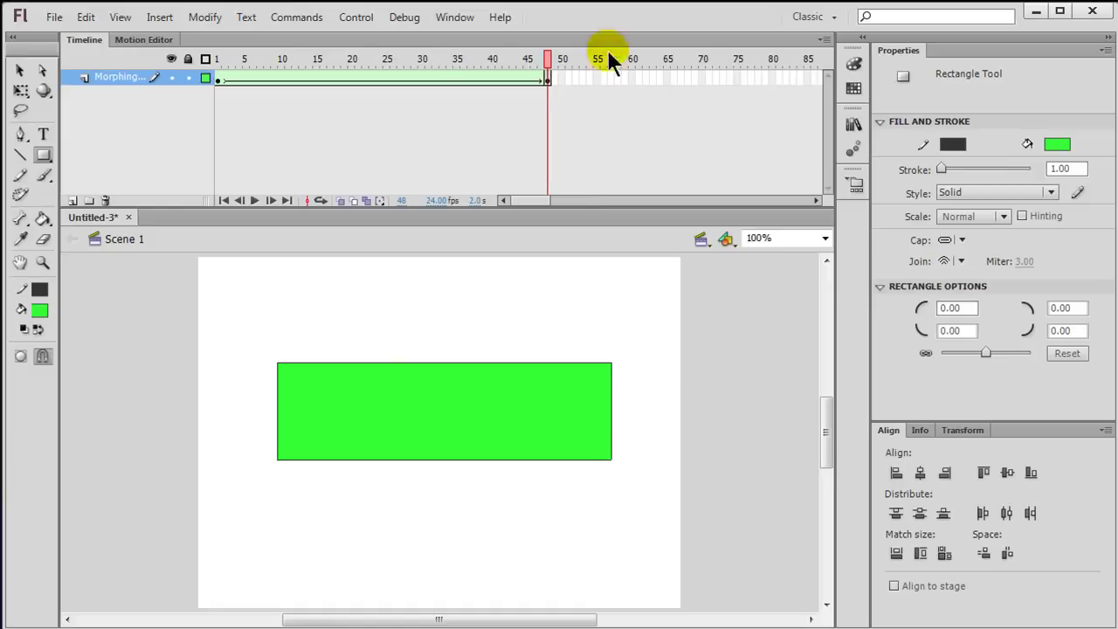
{"action": "left_click", "coordinate": [548, 80]}
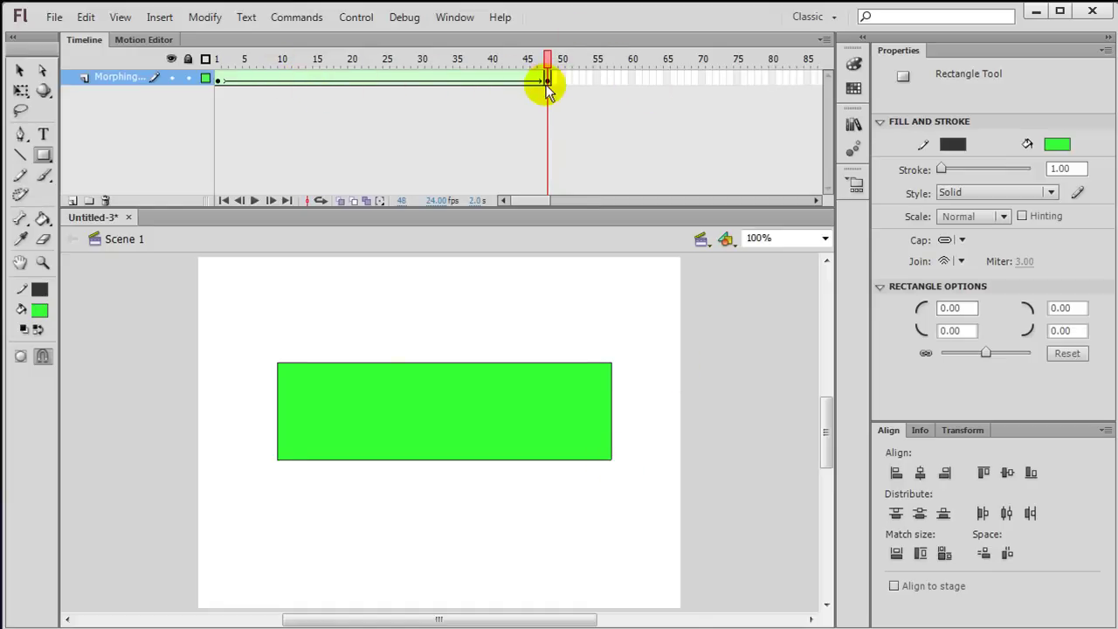
{"action": "left_click", "coordinate": [218, 79]}
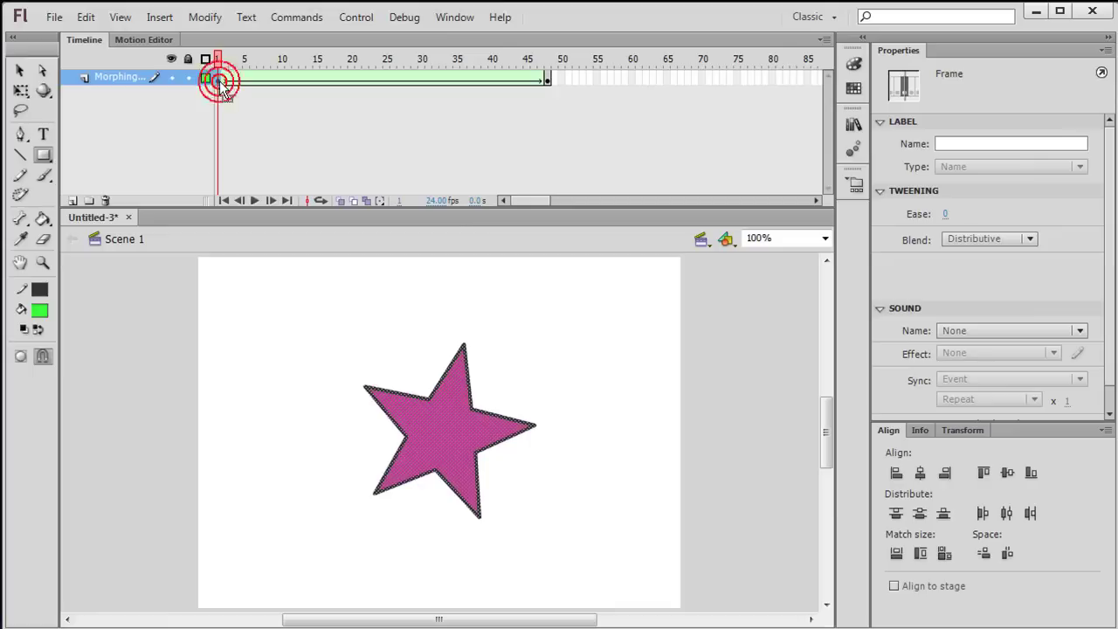
{"action": "left_click", "coordinate": [546, 76]}
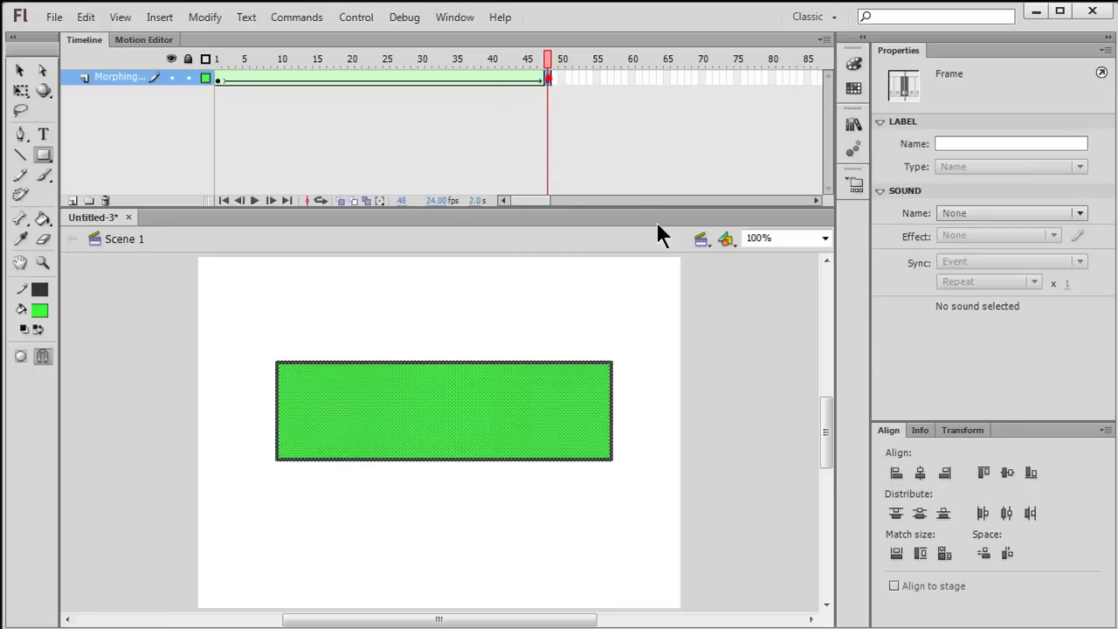
{"action": "key", "text": "Return"}
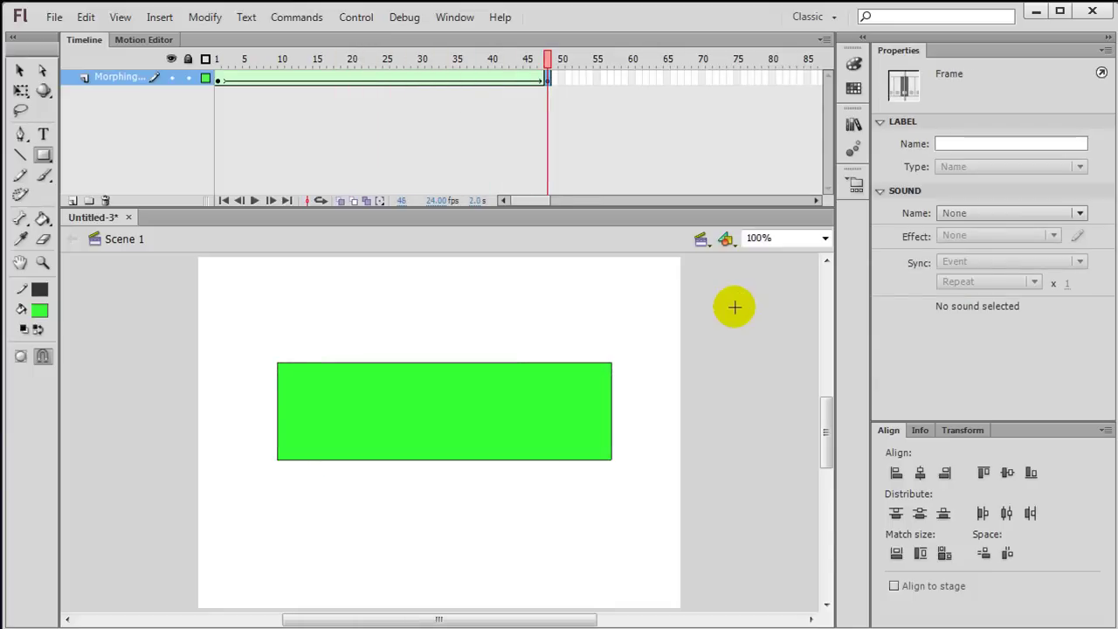
{"action": "key", "text": "Return"}
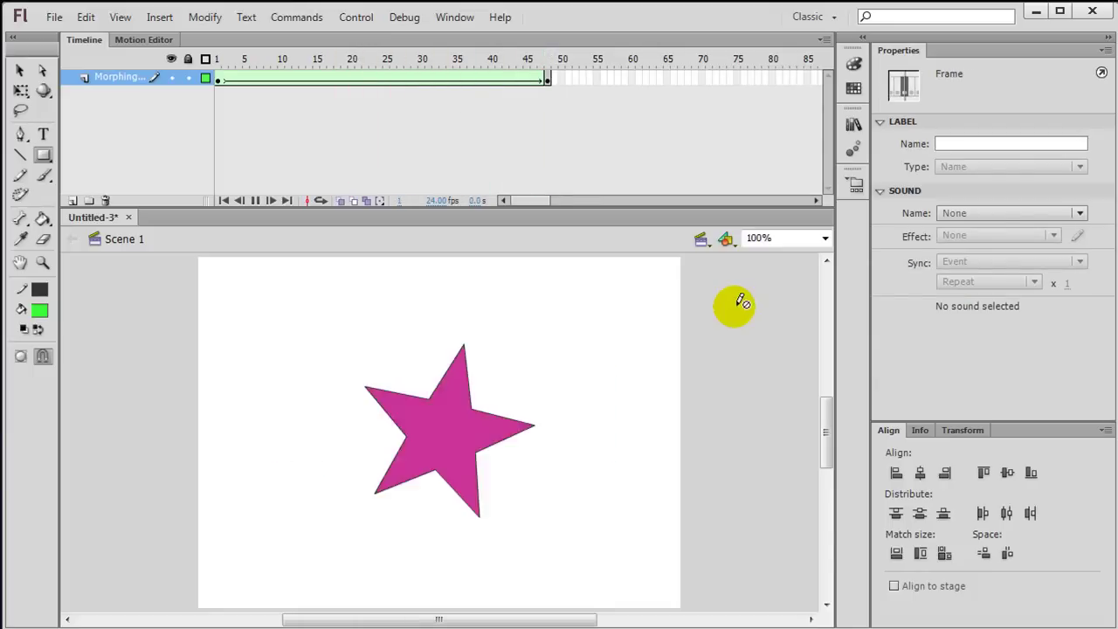